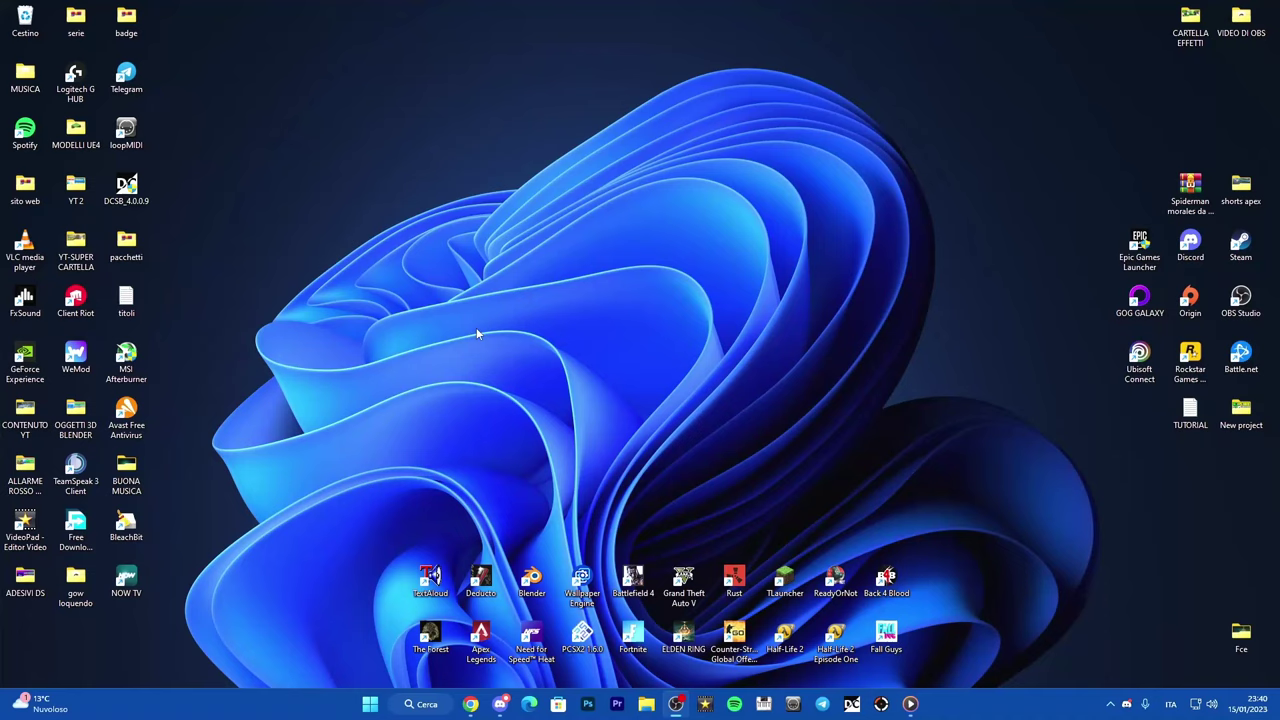
Run the Riproduzione audio troubleshooter from the other troubleshooters in the Windows system settings
{"action": "right_click", "coordinate": [370, 704]}
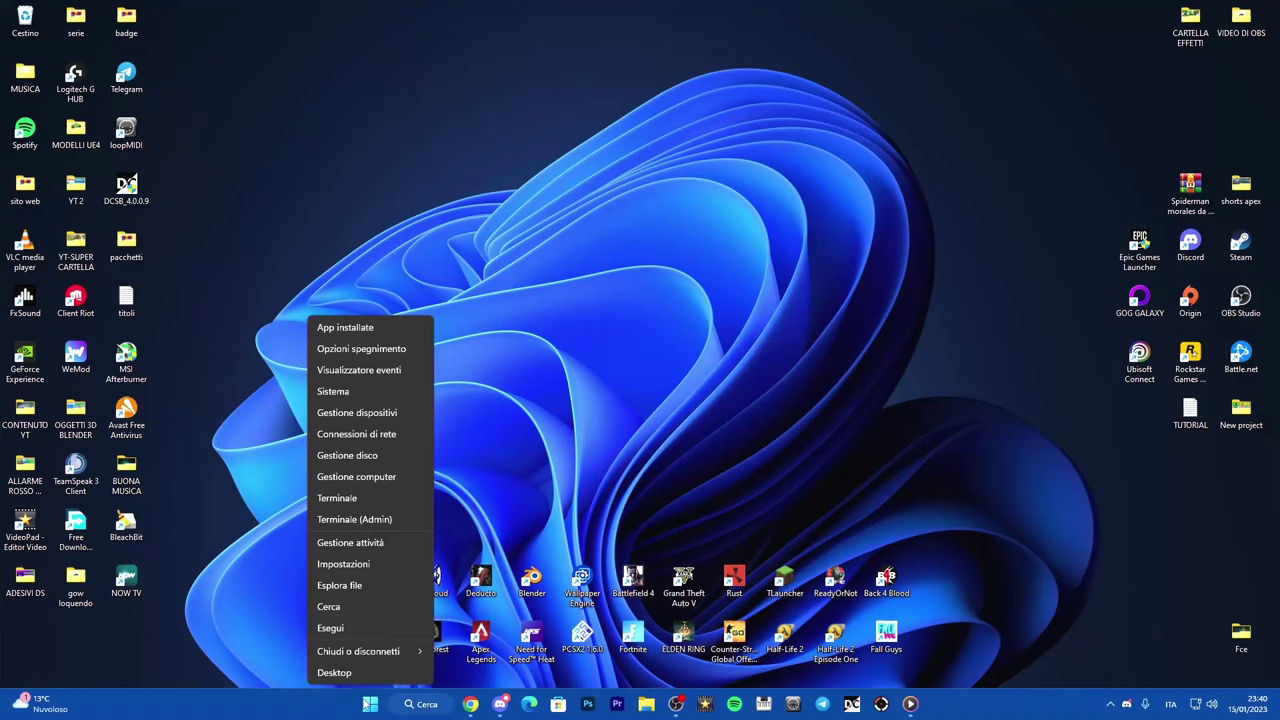
{"action": "left_click", "coordinate": [336, 391]}
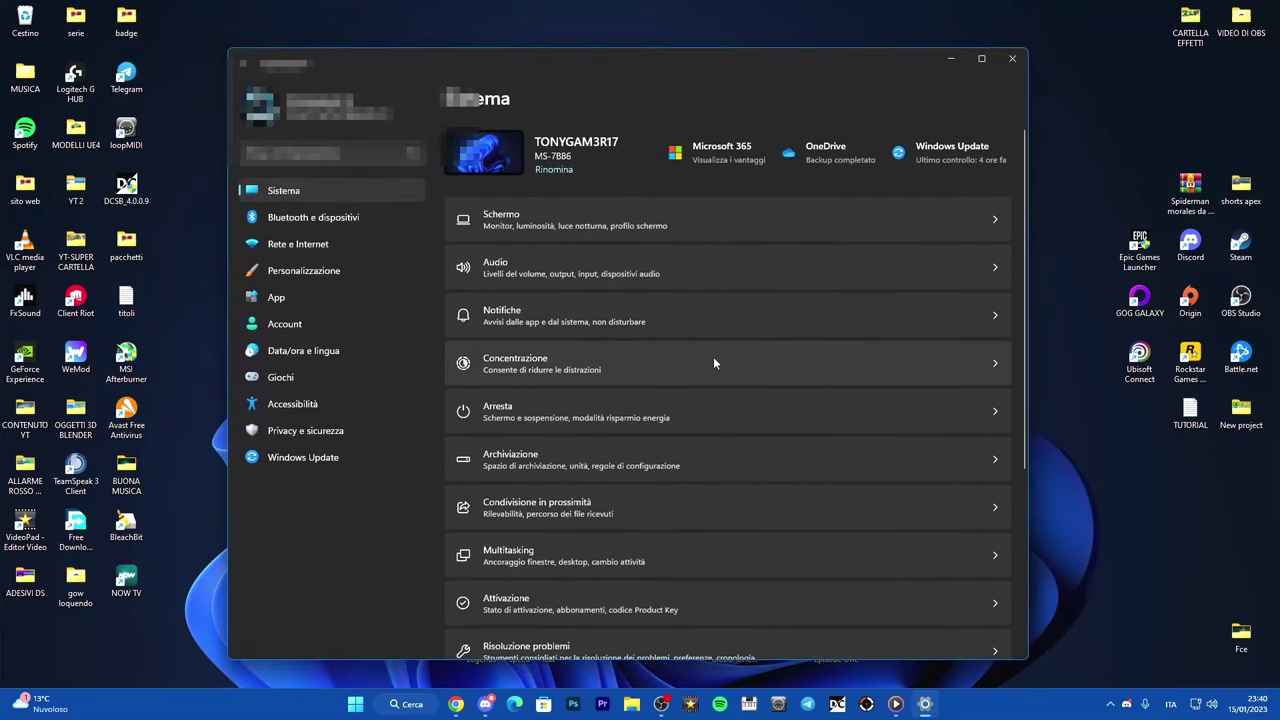
{"action": "scroll", "coordinate": [713, 356], "scroll_direction": "down", "scroll_amount": 2}
{"action": "scroll", "coordinate": [640, 380], "scroll_direction": "up", "scroll_amount": 2}
{"action": "scroll", "coordinate": [700, 315], "scroll_direction": "down", "scroll_amount": 4}
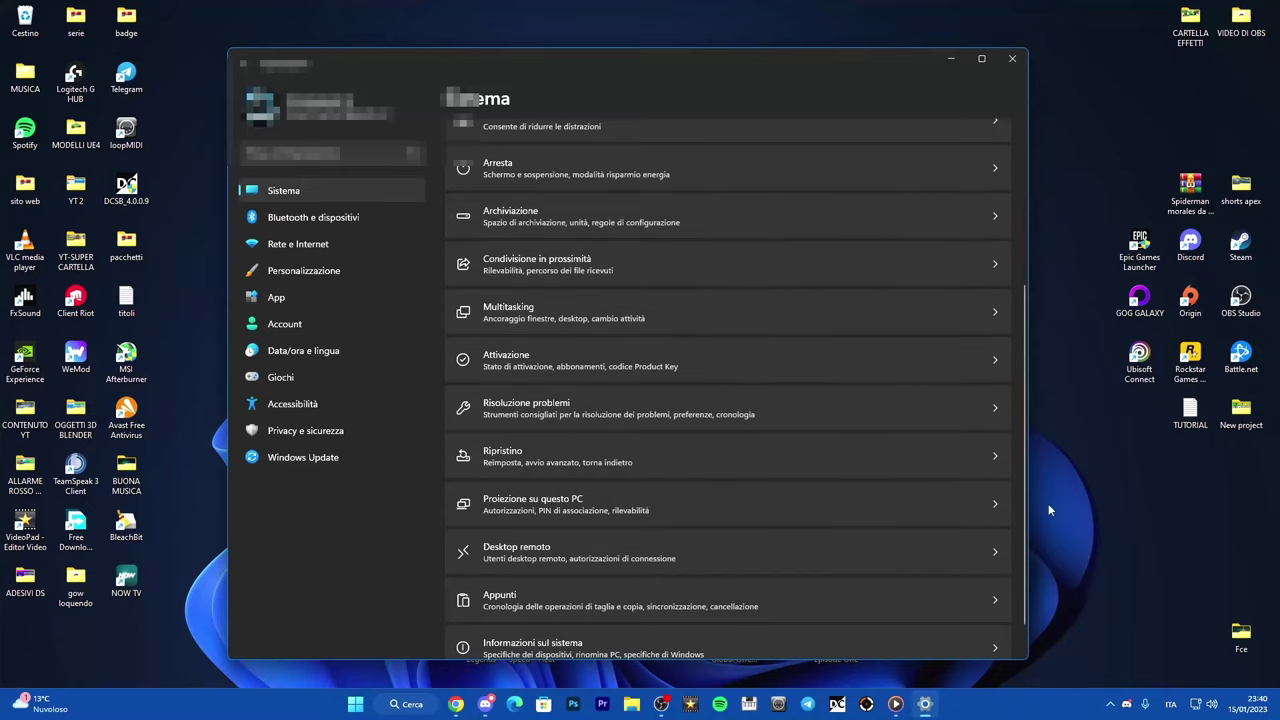
{"action": "left_click", "coordinate": [612, 406]}
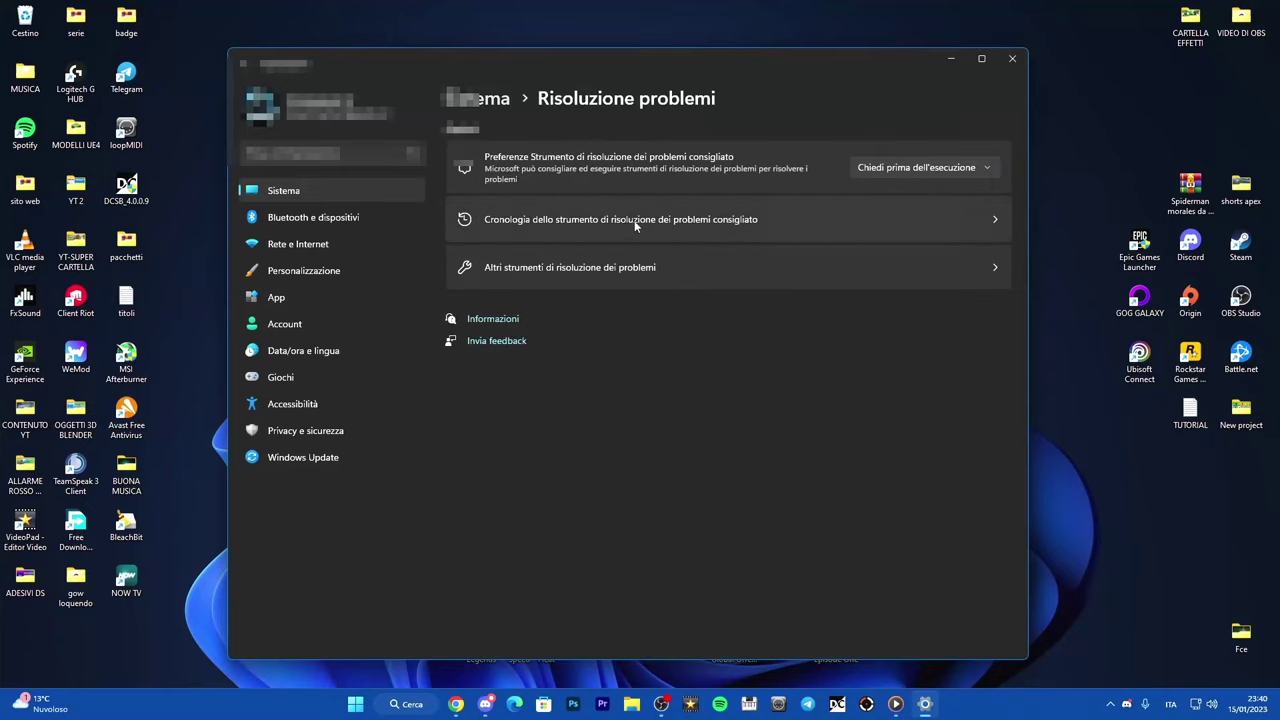
{"action": "left_click", "coordinate": [640, 267]}
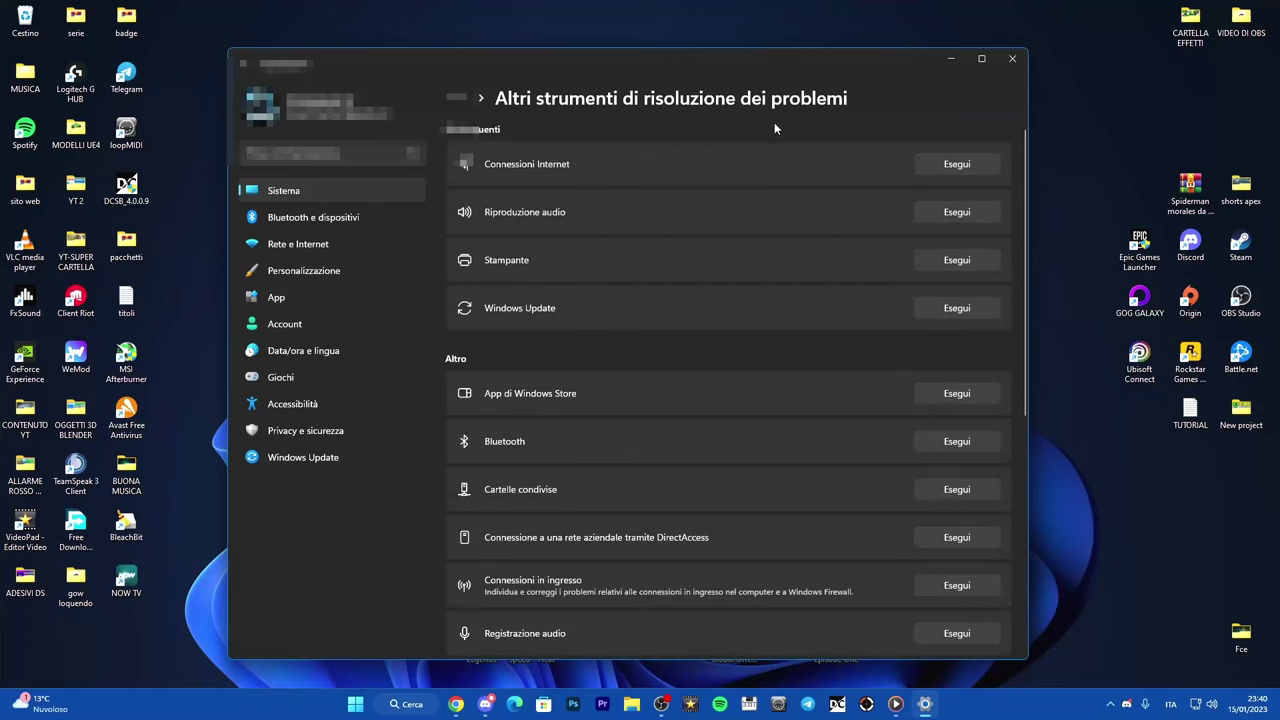
{"action": "left_click", "coordinate": [956, 212]}
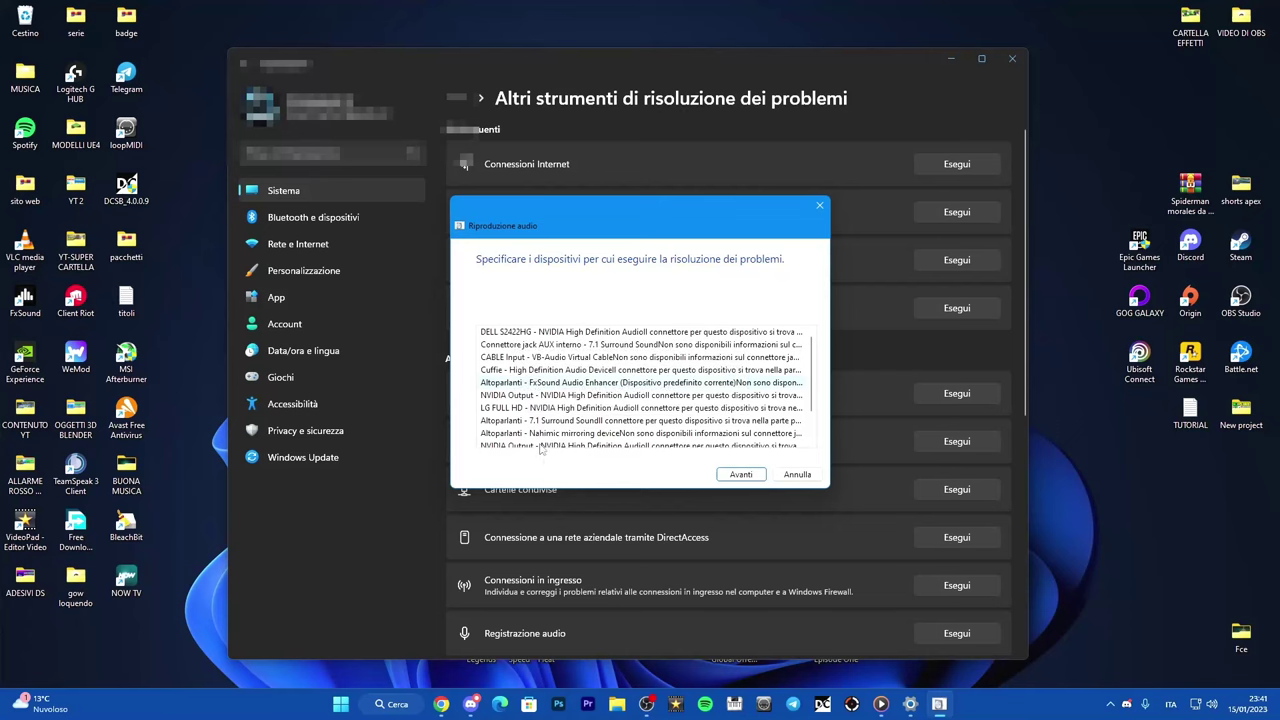
Choose Altoparlanti - High Definition Audio Device as the device to troubleshoot and continue
{"action": "scroll", "coordinate": [555, 400], "scroll_direction": "down", "scroll_amount": 1}
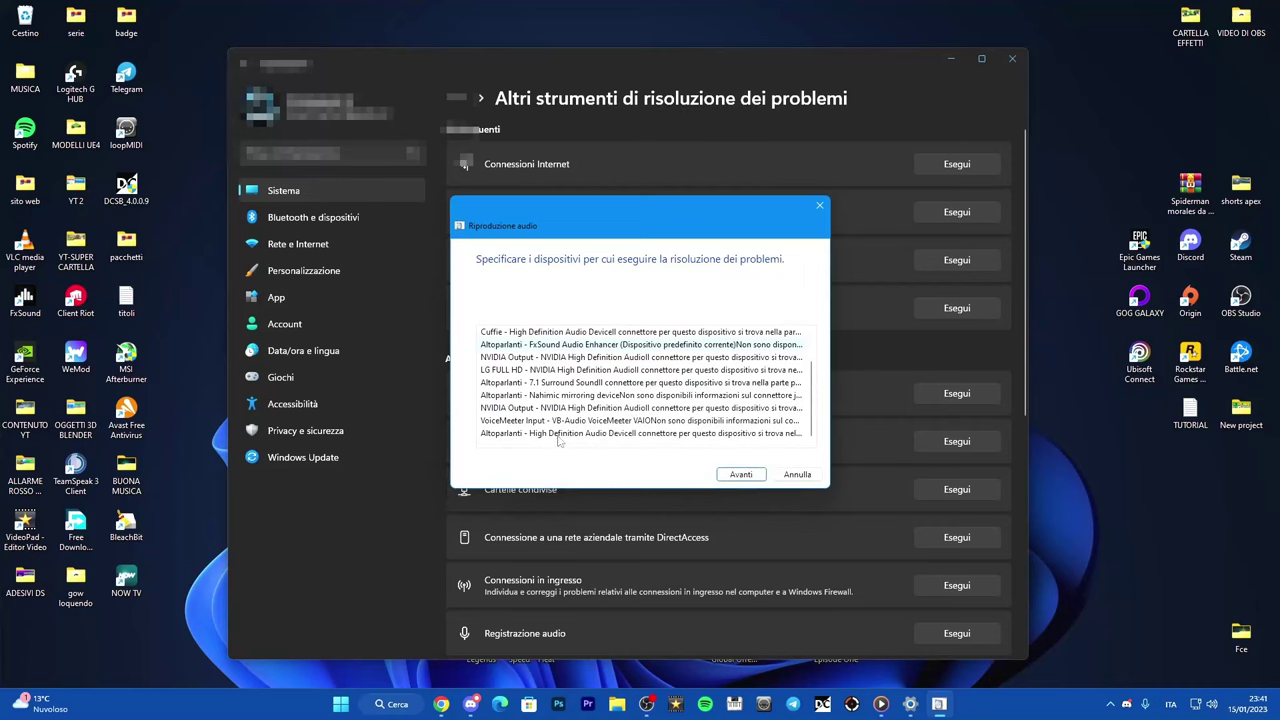
{"action": "scroll", "coordinate": [556, 430], "scroll_direction": "up", "scroll_amount": 1}
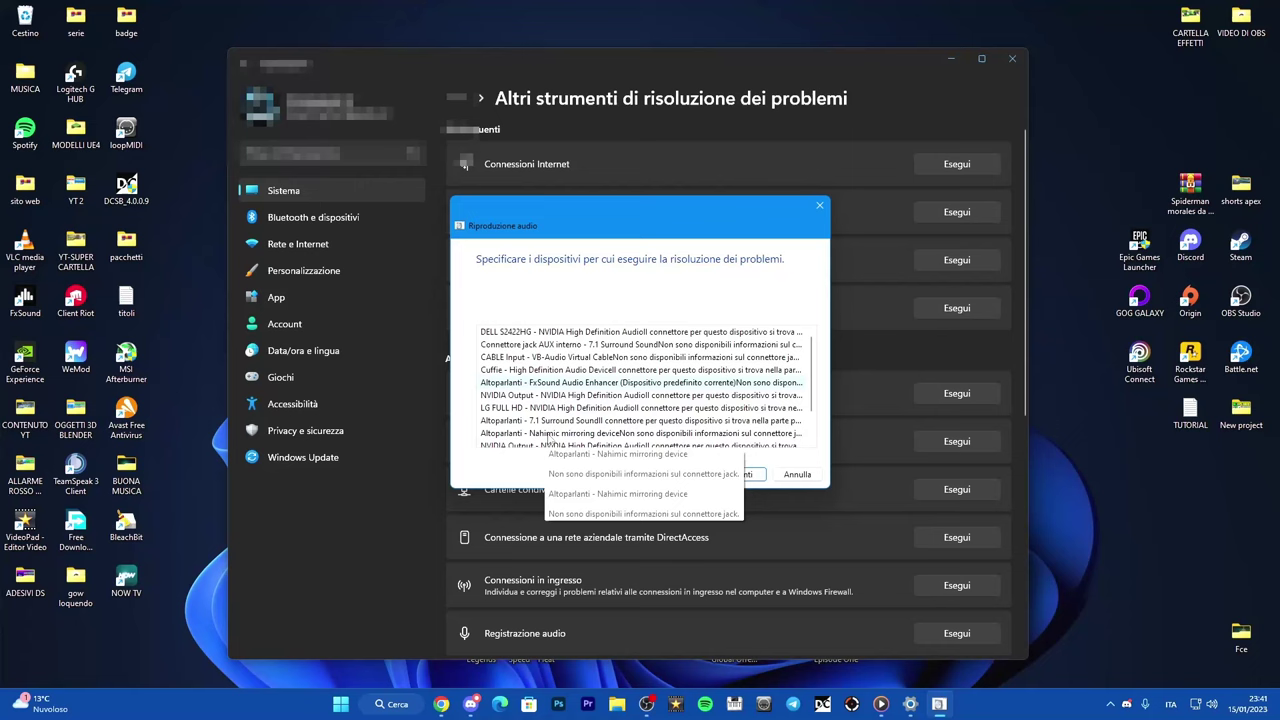
{"action": "scroll", "coordinate": [554, 374], "scroll_direction": "down", "scroll_amount": 1}
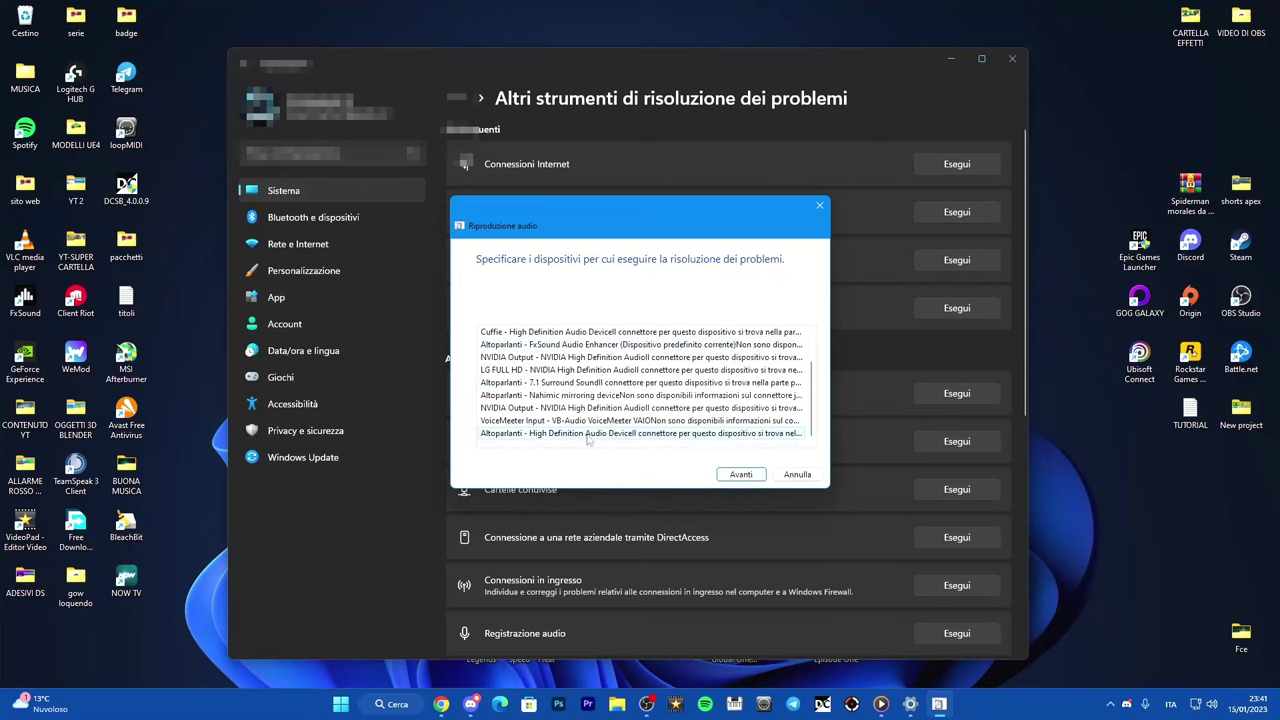
{"action": "left_click", "coordinate": [741, 476]}
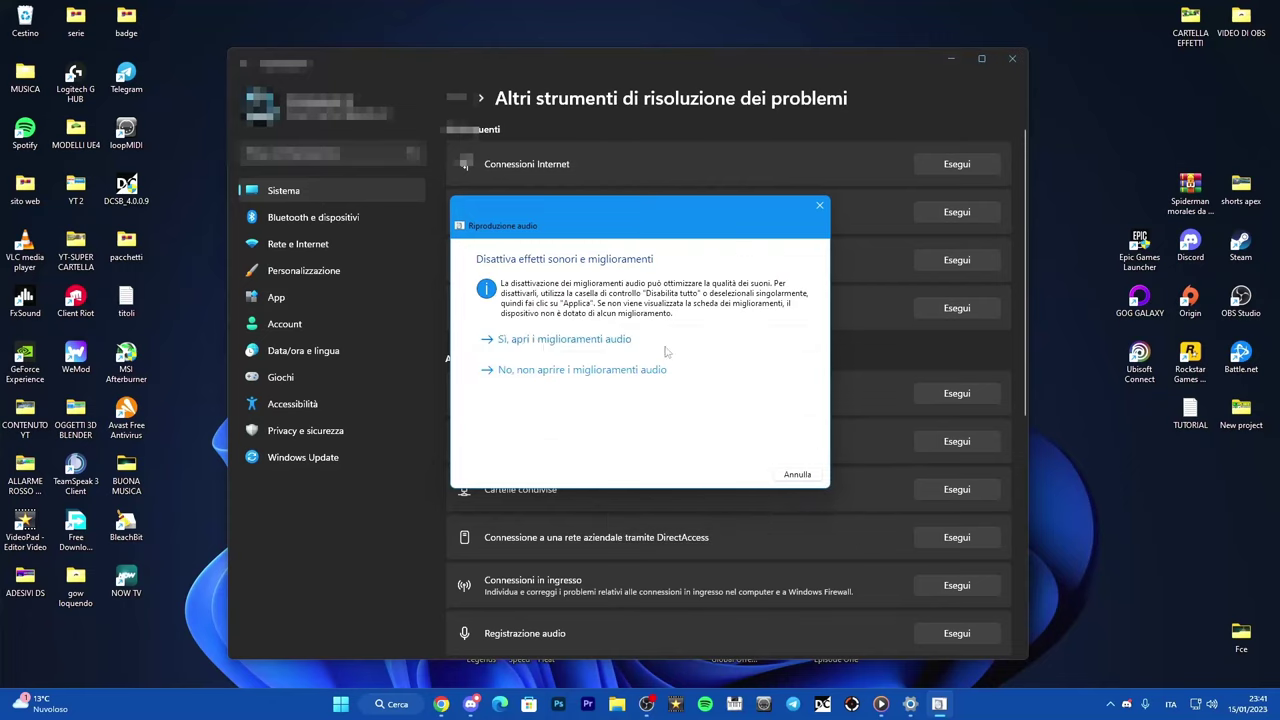
Open the speakers' audio enhancements from the troubleshooter, disable all of them and apply the change
{"action": "left_click", "coordinate": [564, 339]}
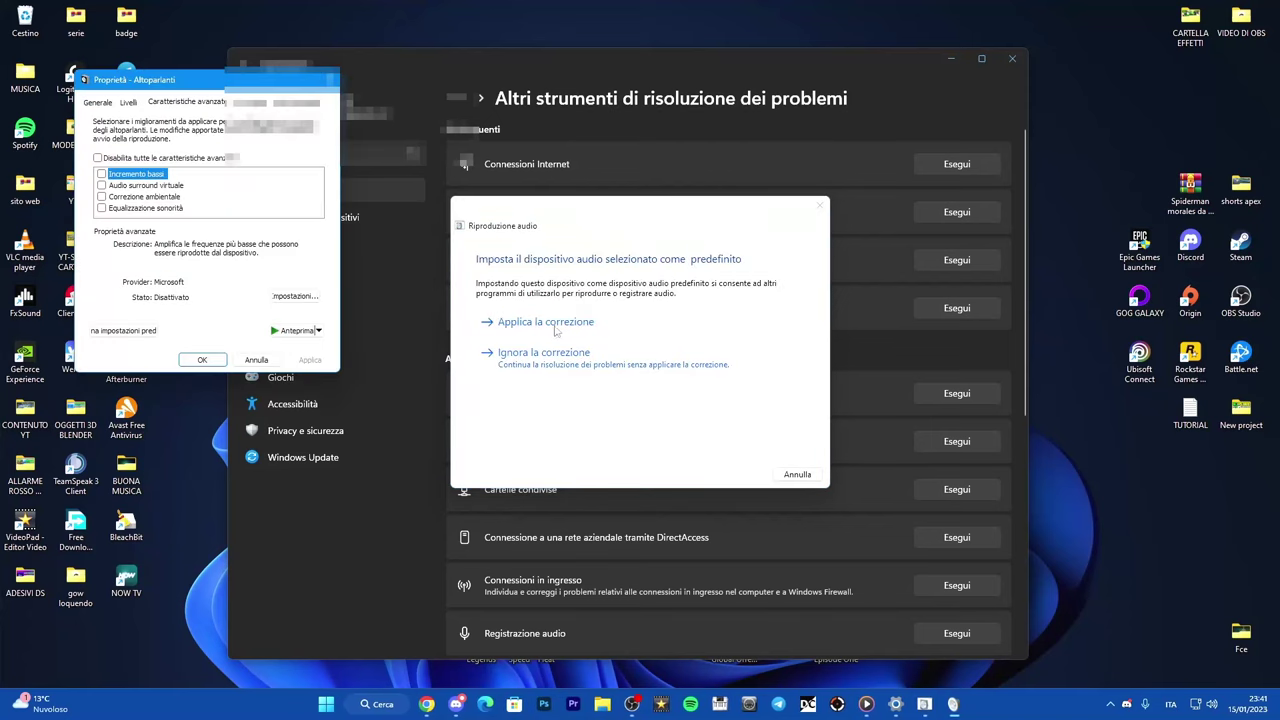
{"action": "left_click_drag", "start_coordinate": [228, 86], "coordinate": [252, 130]}
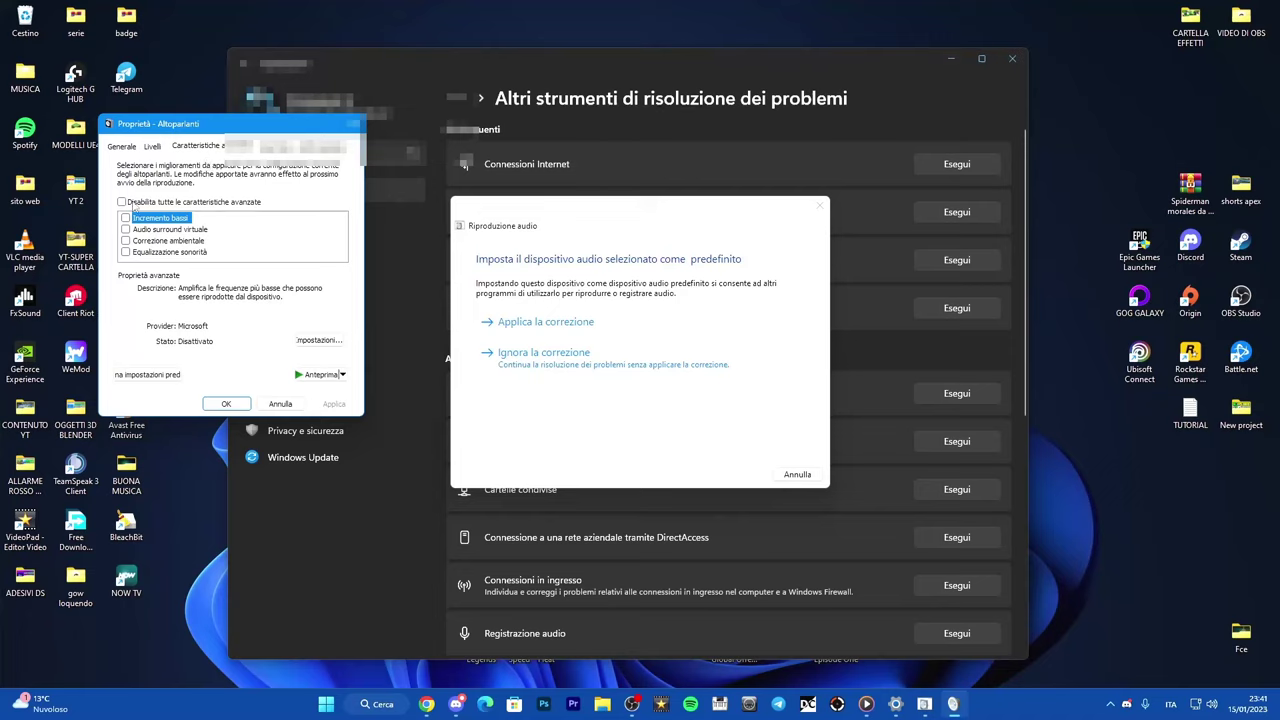
{"action": "left_click", "coordinate": [124, 203]}
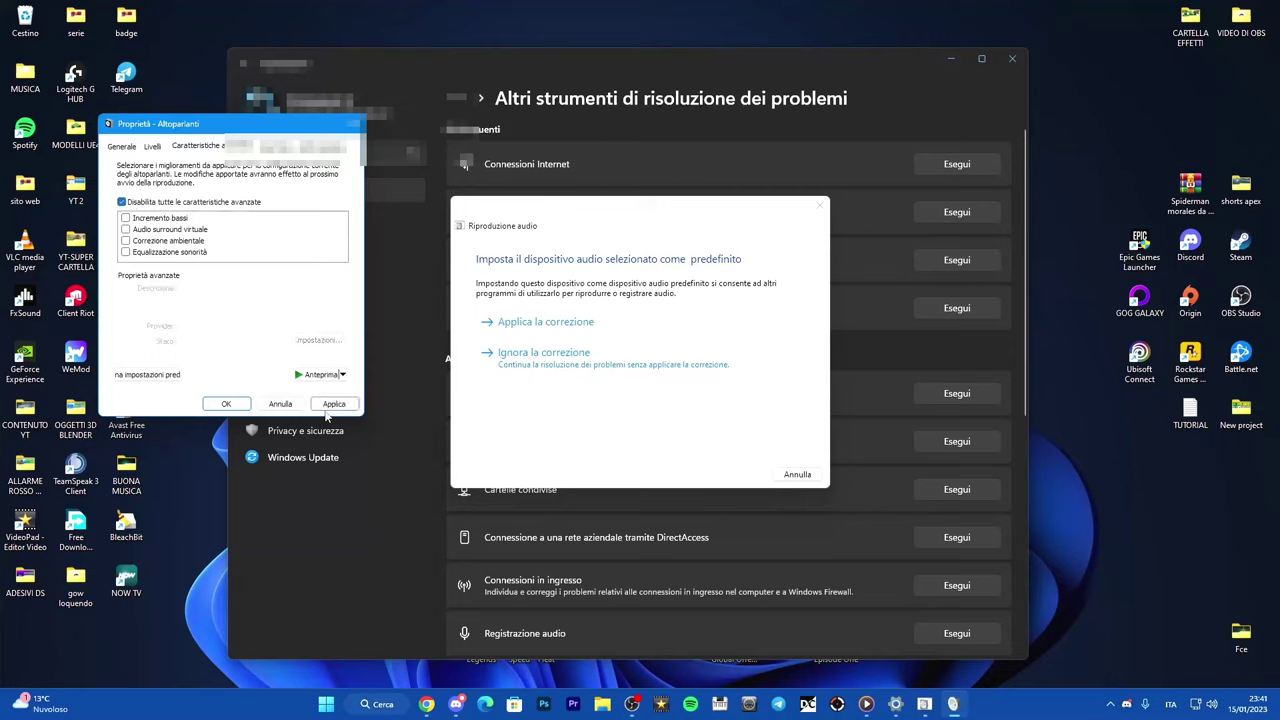
{"action": "left_click", "coordinate": [334, 404]}
Choose 16 bit, 48000 Hz (Qualità DVD) as the speakers' default format, test the sound and confirm the properties
{"action": "left_click", "coordinate": [240, 146]}
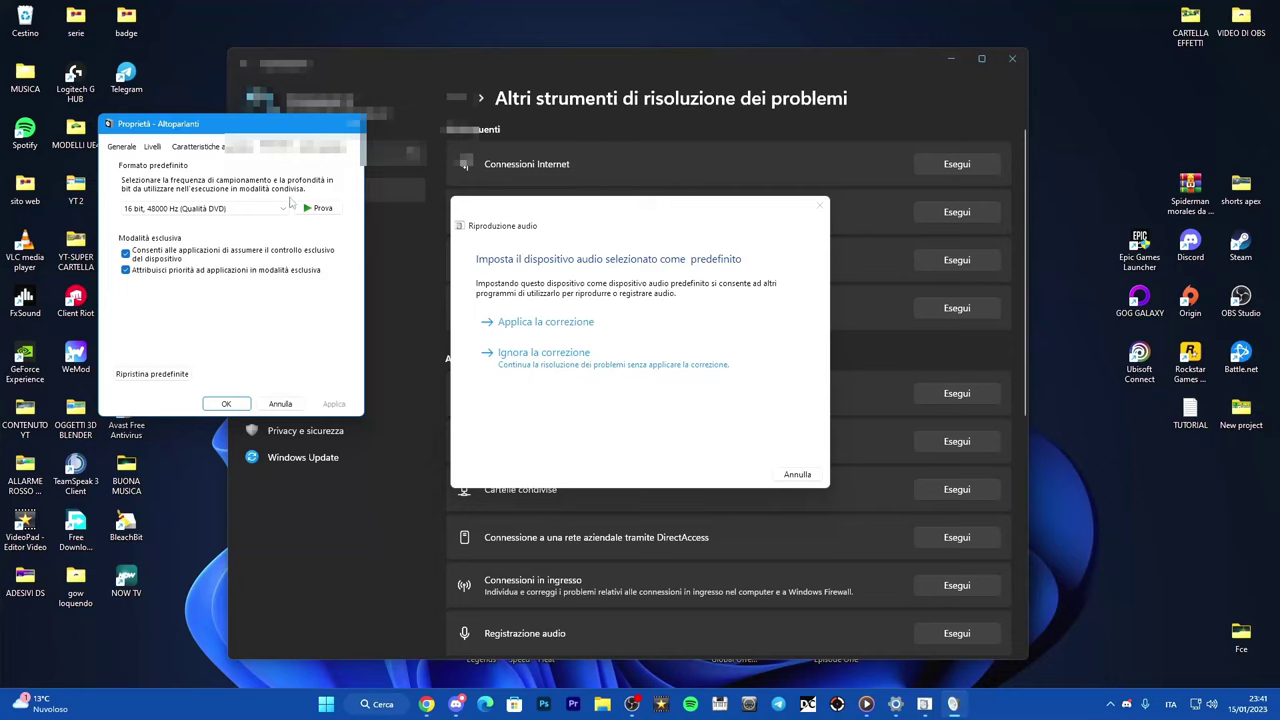
{"action": "left_click", "coordinate": [284, 208]}
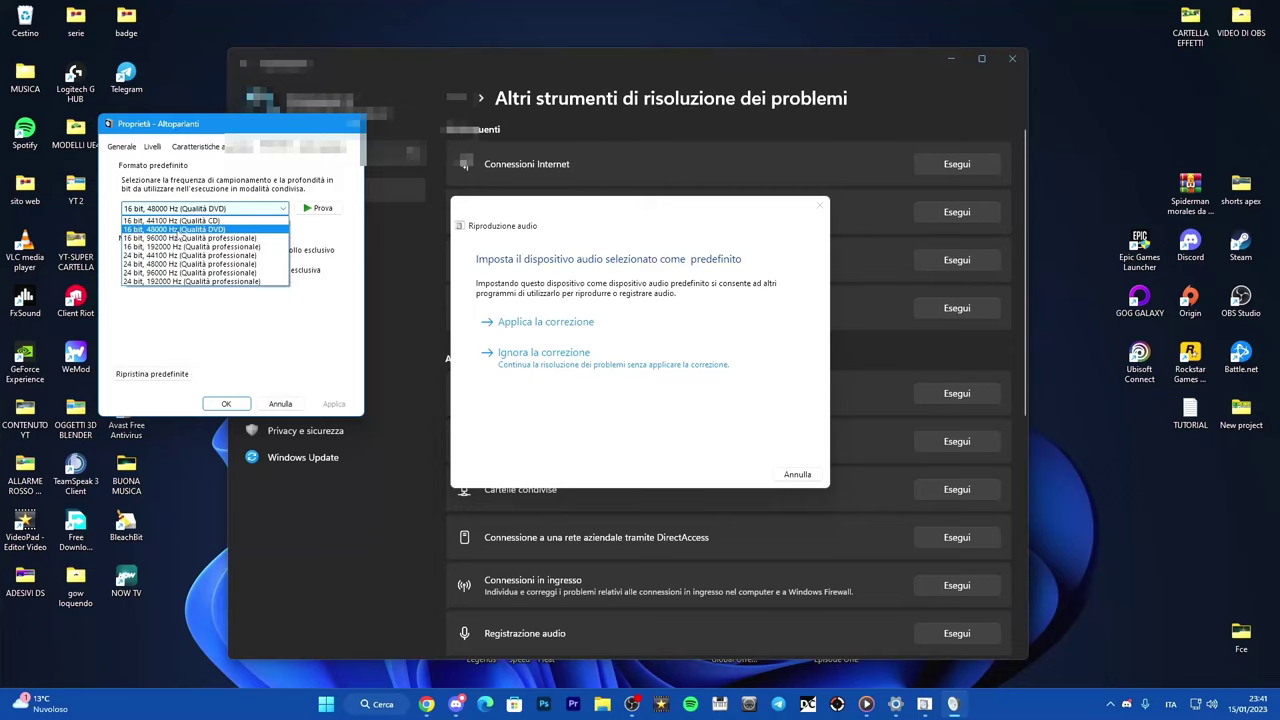
{"action": "left_click", "coordinate": [177, 229]}
{"action": "left_click", "coordinate": [318, 208]}
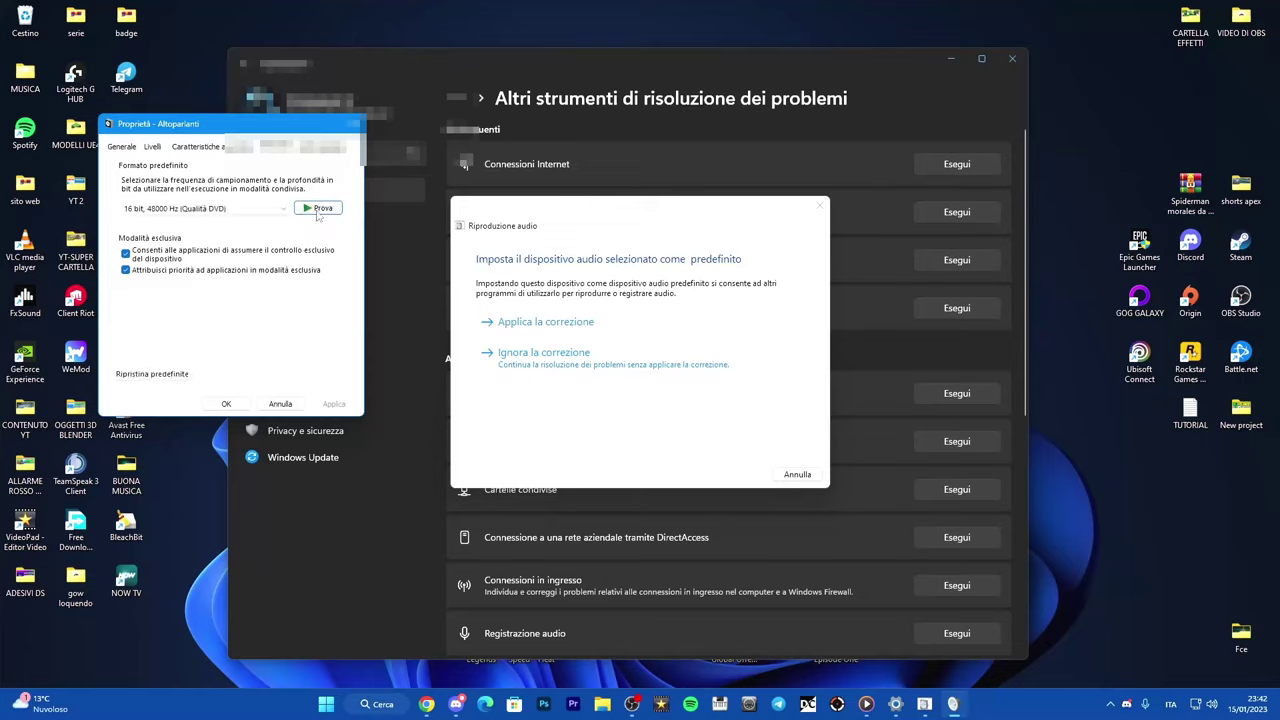
{"action": "left_click", "coordinate": [226, 403]}
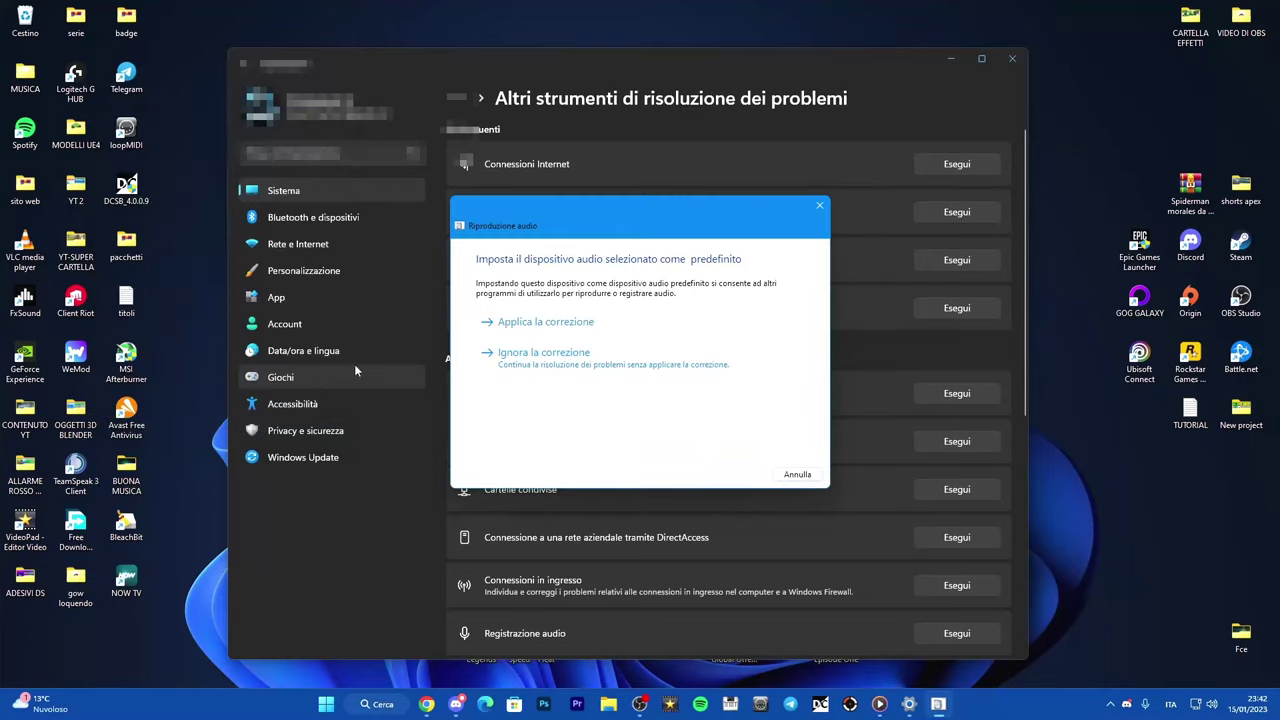
Apply the fix that makes the selected audio device the default, report the problem as solved, and close the troubleshooter and Settings
{"action": "left_click", "coordinate": [573, 330]}
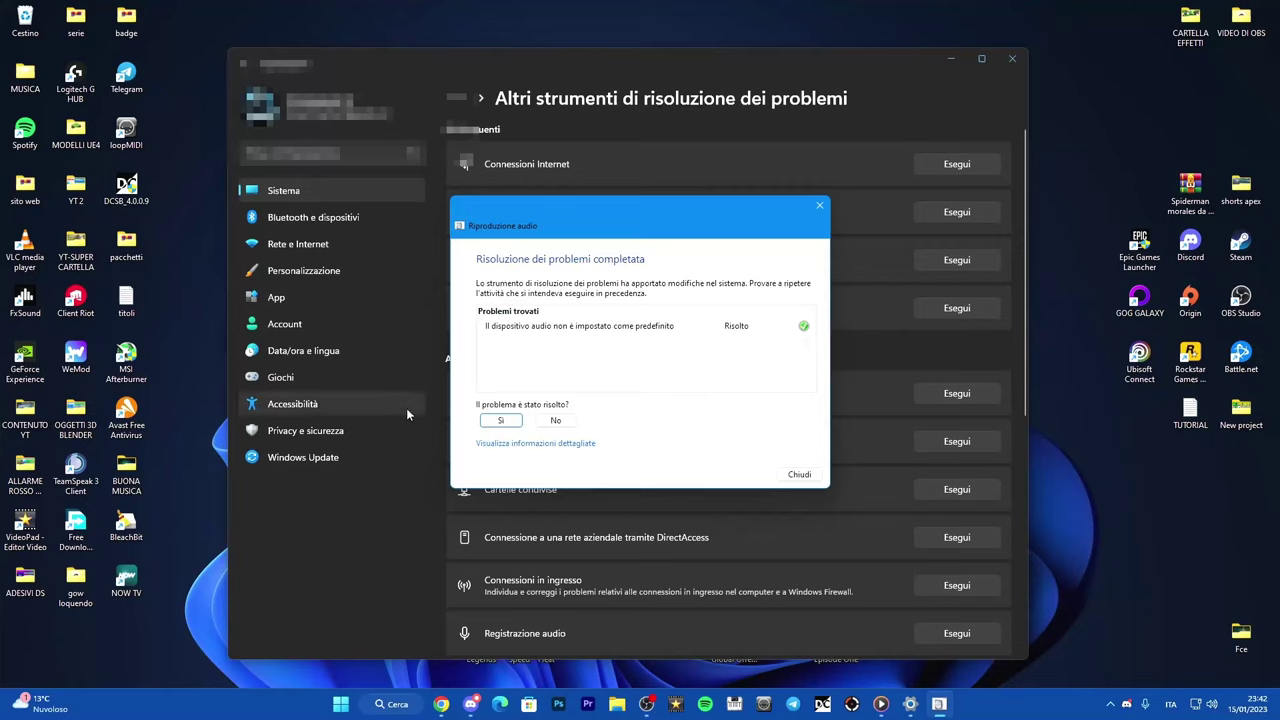
{"action": "left_click", "coordinate": [499, 420]}
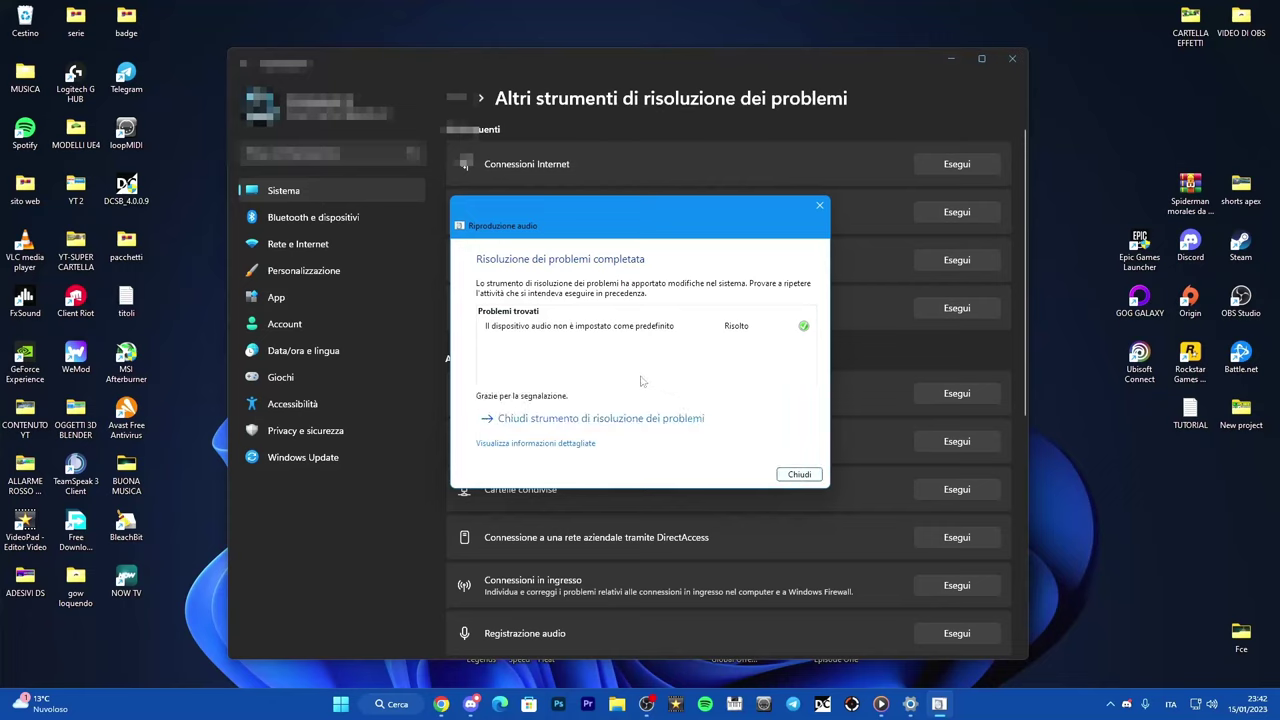
{"action": "left_click", "coordinate": [800, 475]}
{"action": "left_click", "coordinate": [1012, 58]}
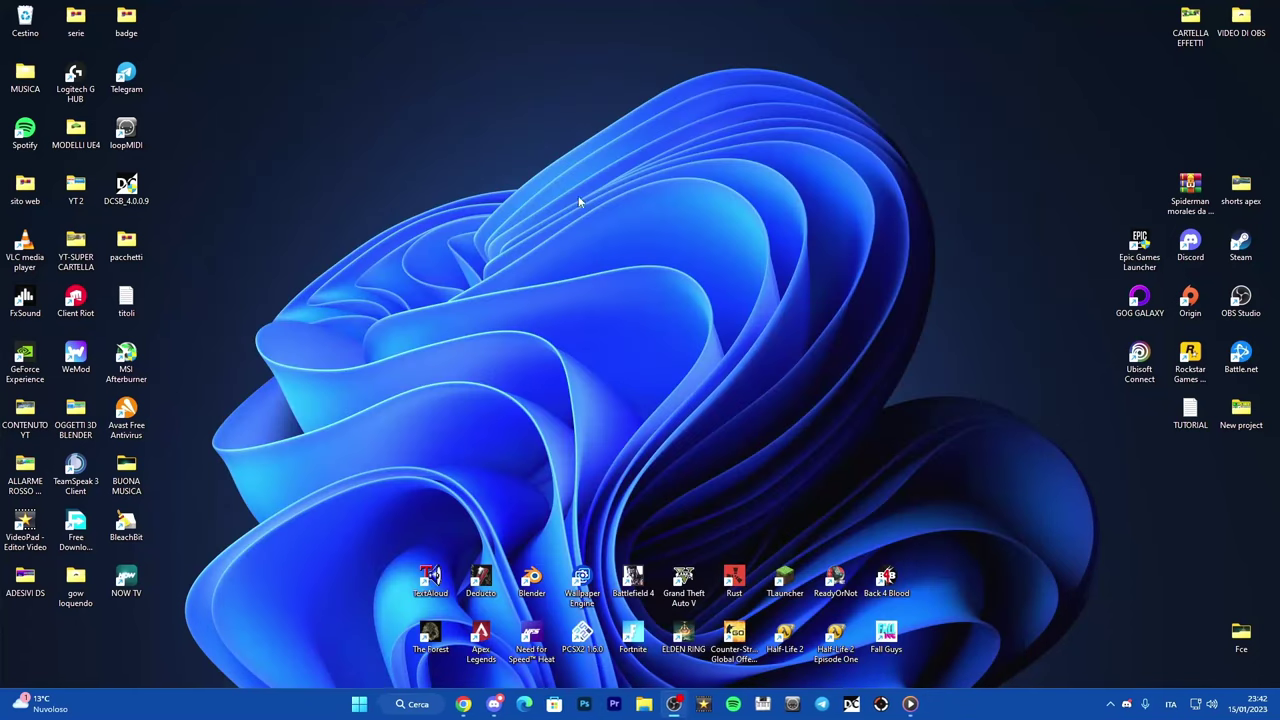
Open Gestione dispositivi through Windows search and expand the Input e output audio category
{"action": "right_click", "coordinate": [363, 705]}
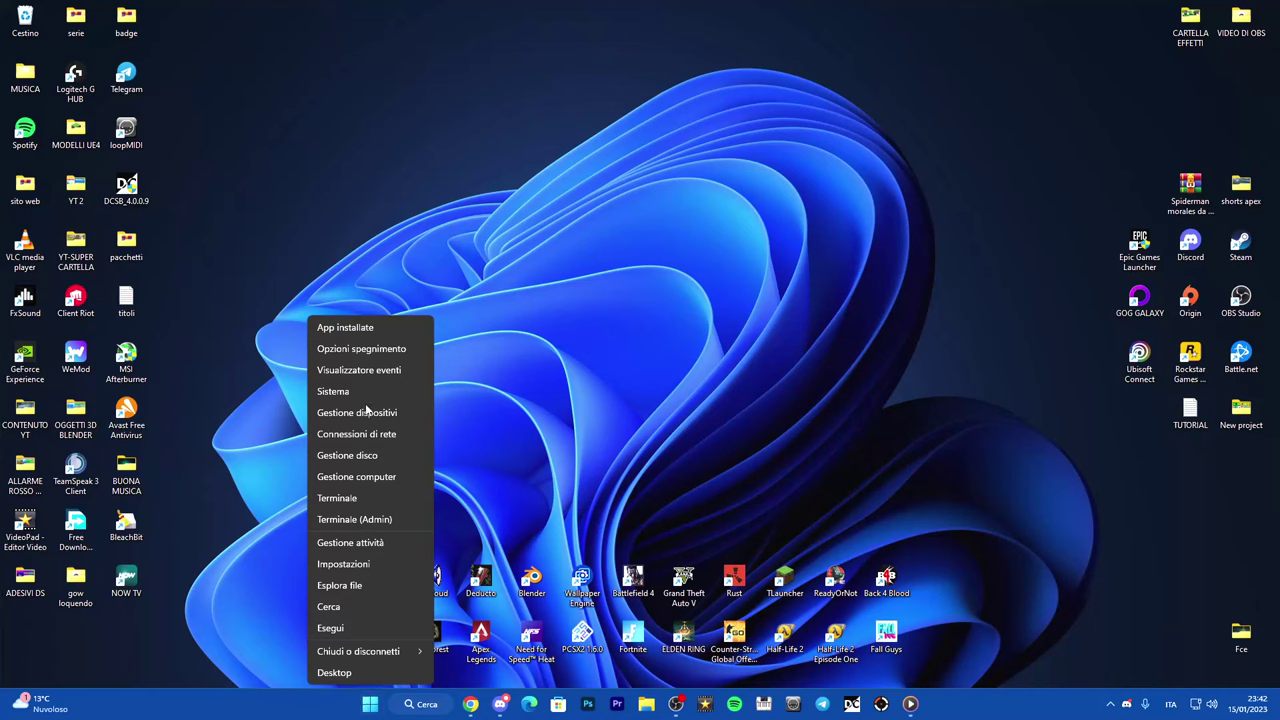
{"action": "left_click", "coordinate": [445, 710]}
{"action": "left_click", "coordinate": [427, 706]}
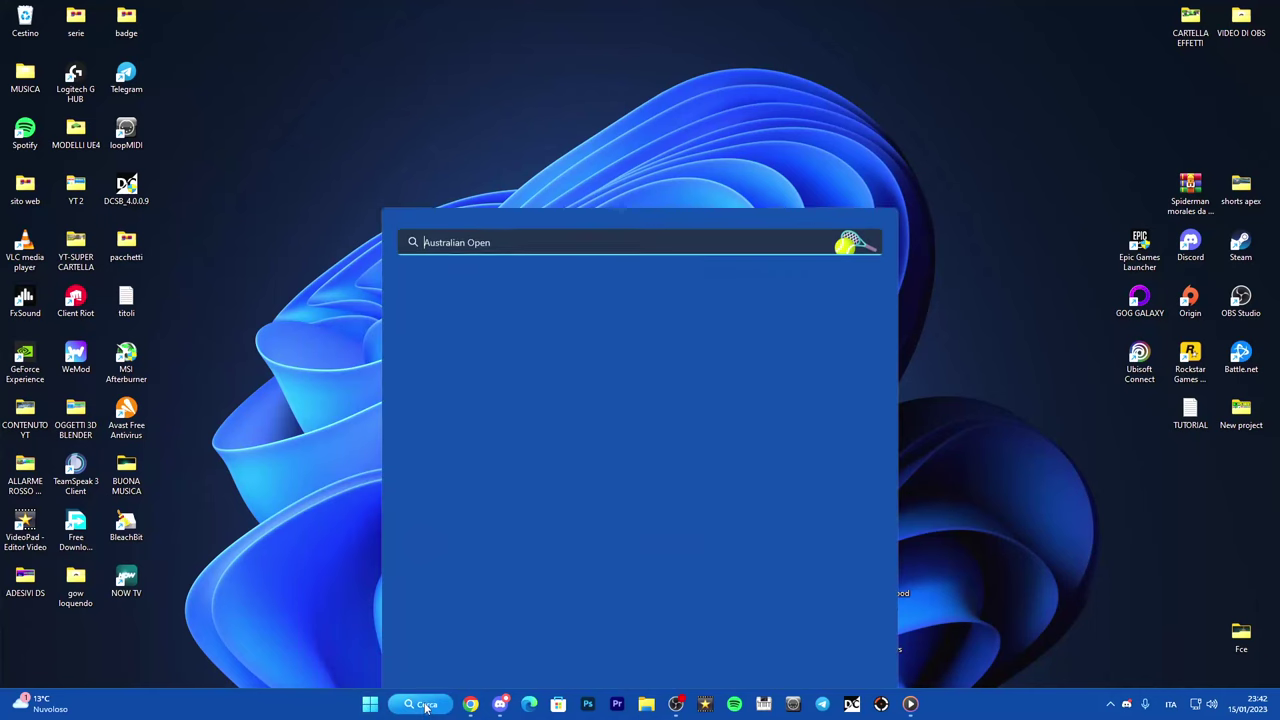
{"action": "type", "text": "gestio"}
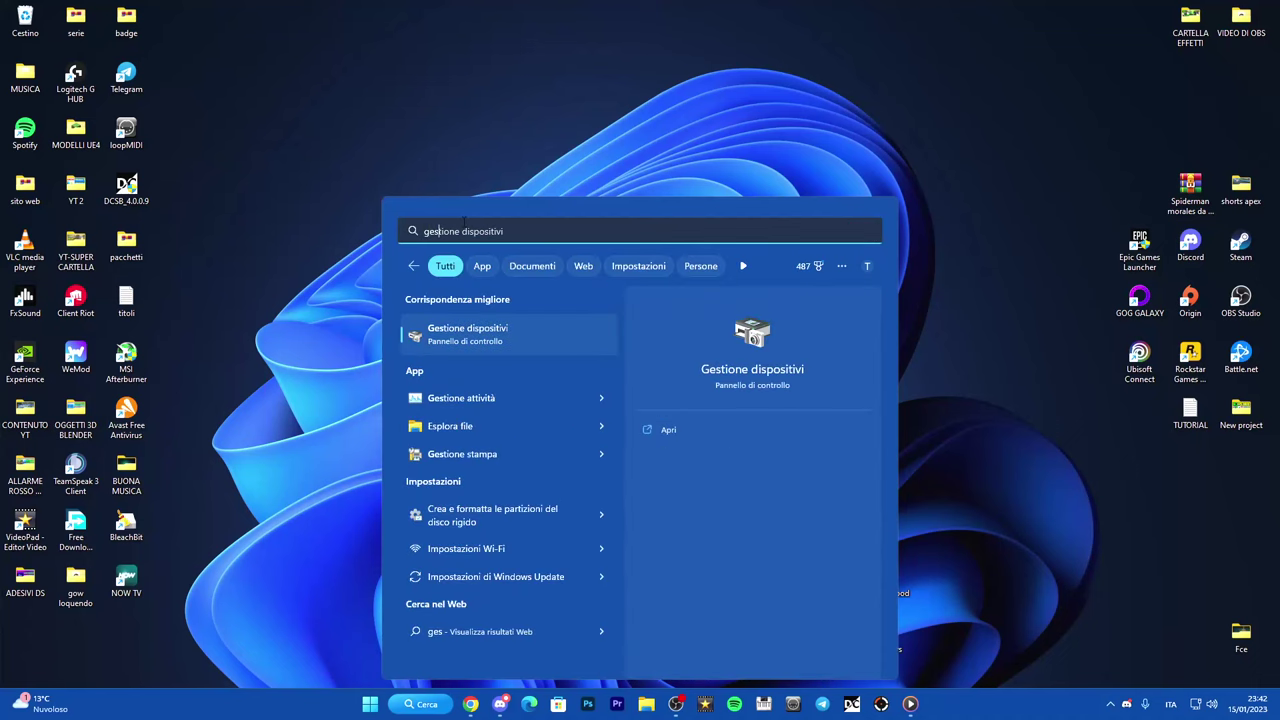
{"action": "left_click", "coordinate": [476, 333]}
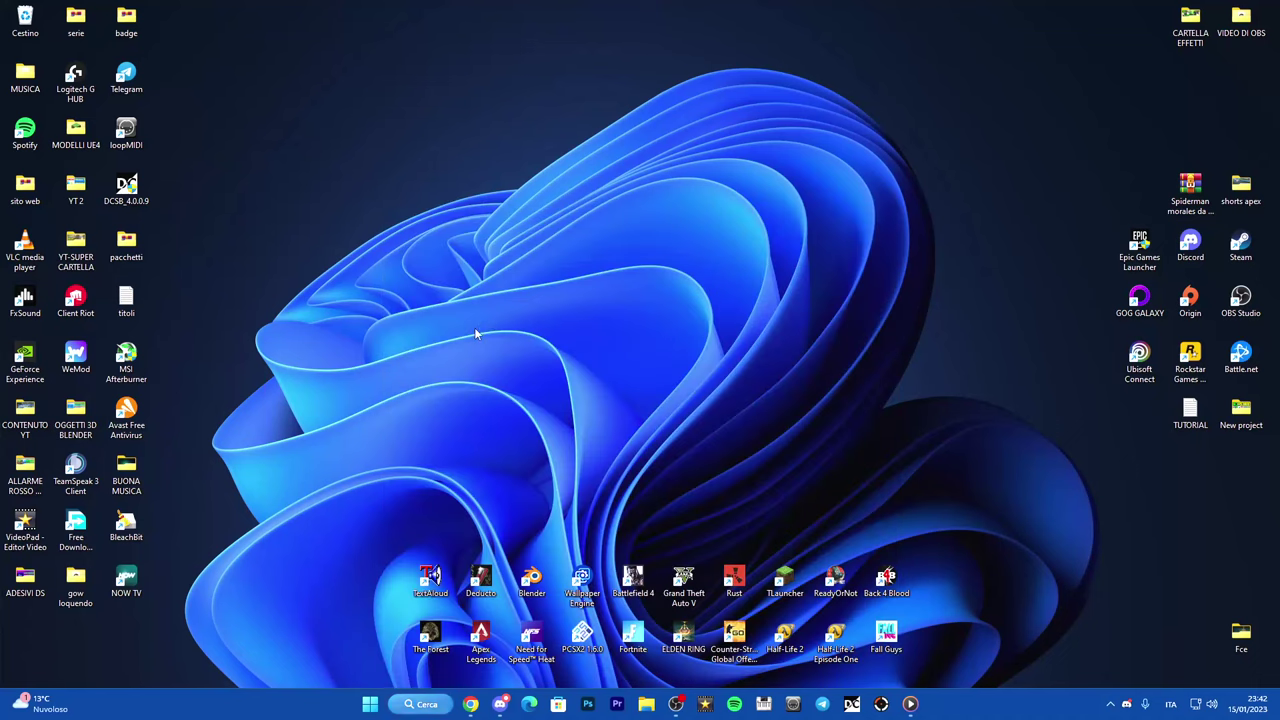
{"action": "left_click_drag", "start_coordinate": [257, 45], "coordinate": [407, 63]}
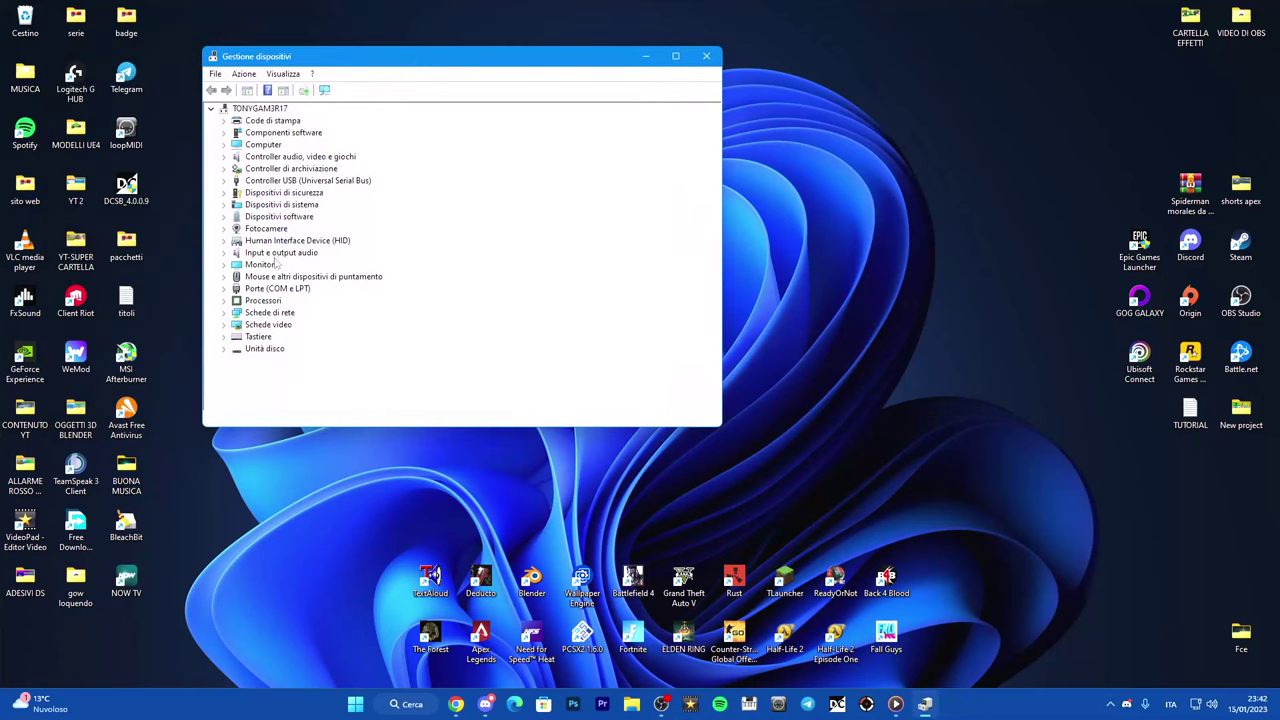
{"action": "left_click", "coordinate": [226, 254]}
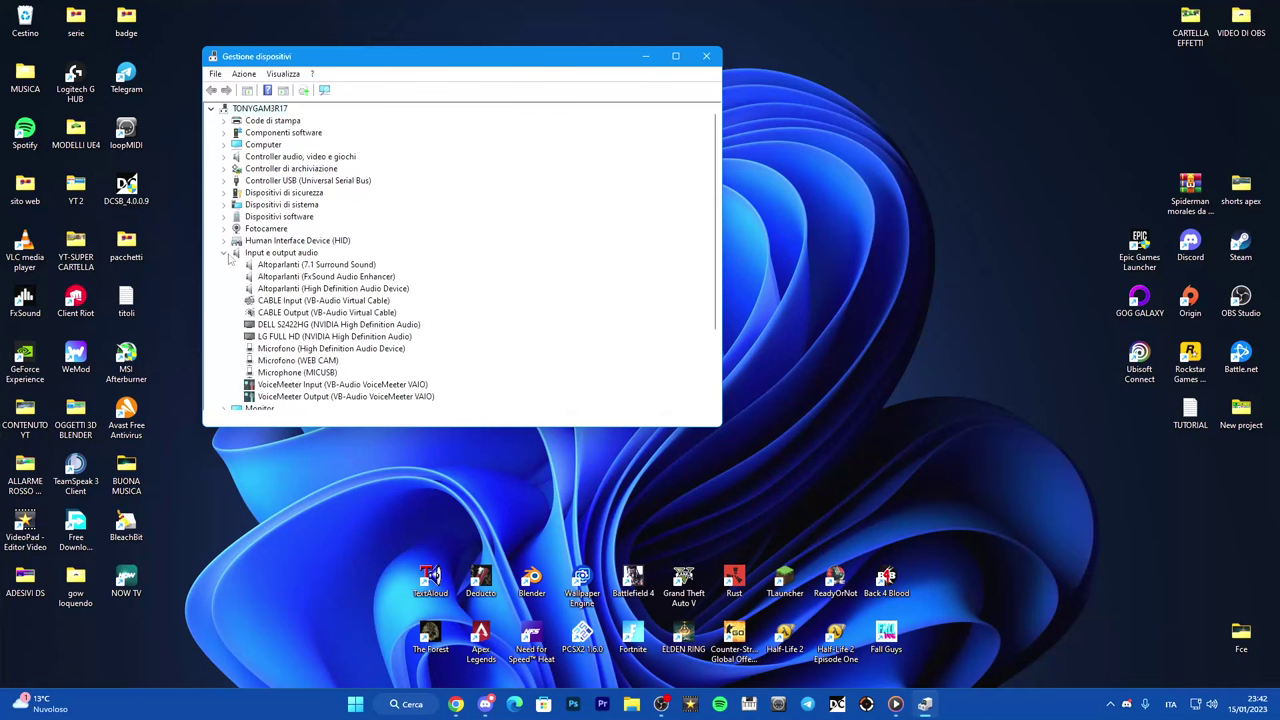
Search automatically for an updated driver for Altoparlanti (High Definition Audio Device)
{"action": "scroll", "coordinate": [443, 289], "scroll_direction": "down", "scroll_amount": 1}
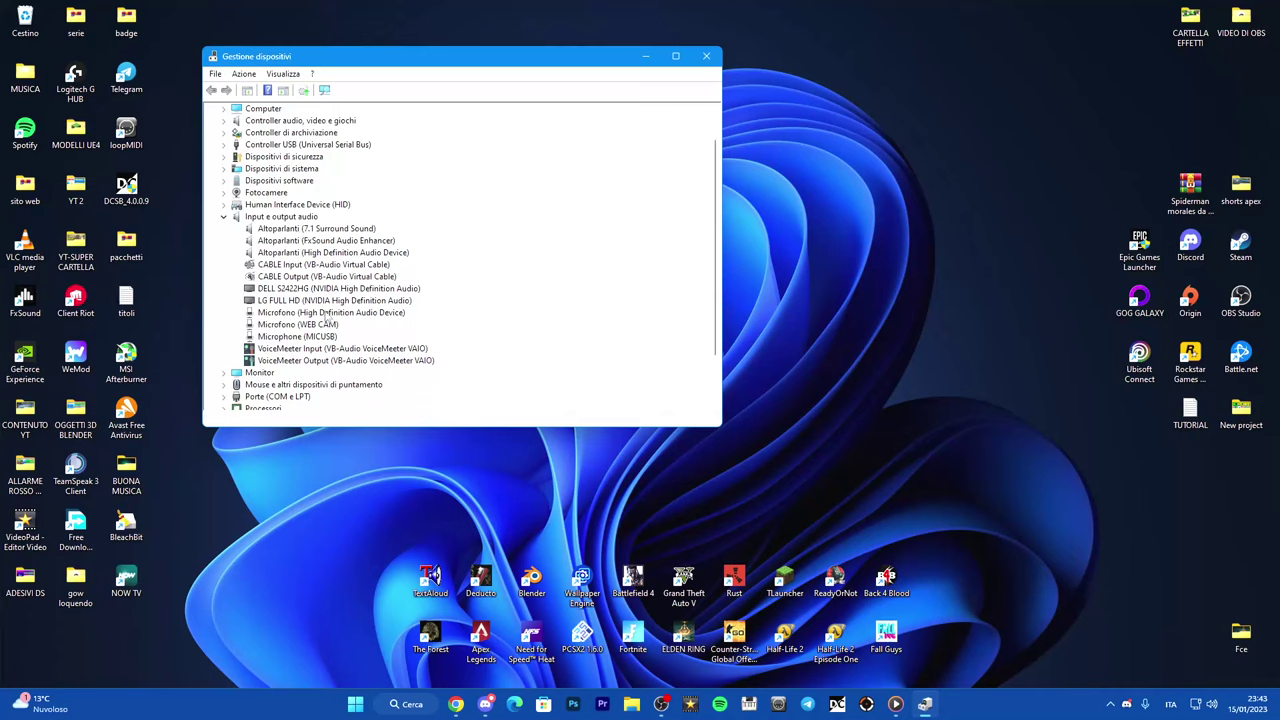
{"action": "left_click", "coordinate": [276, 232]}
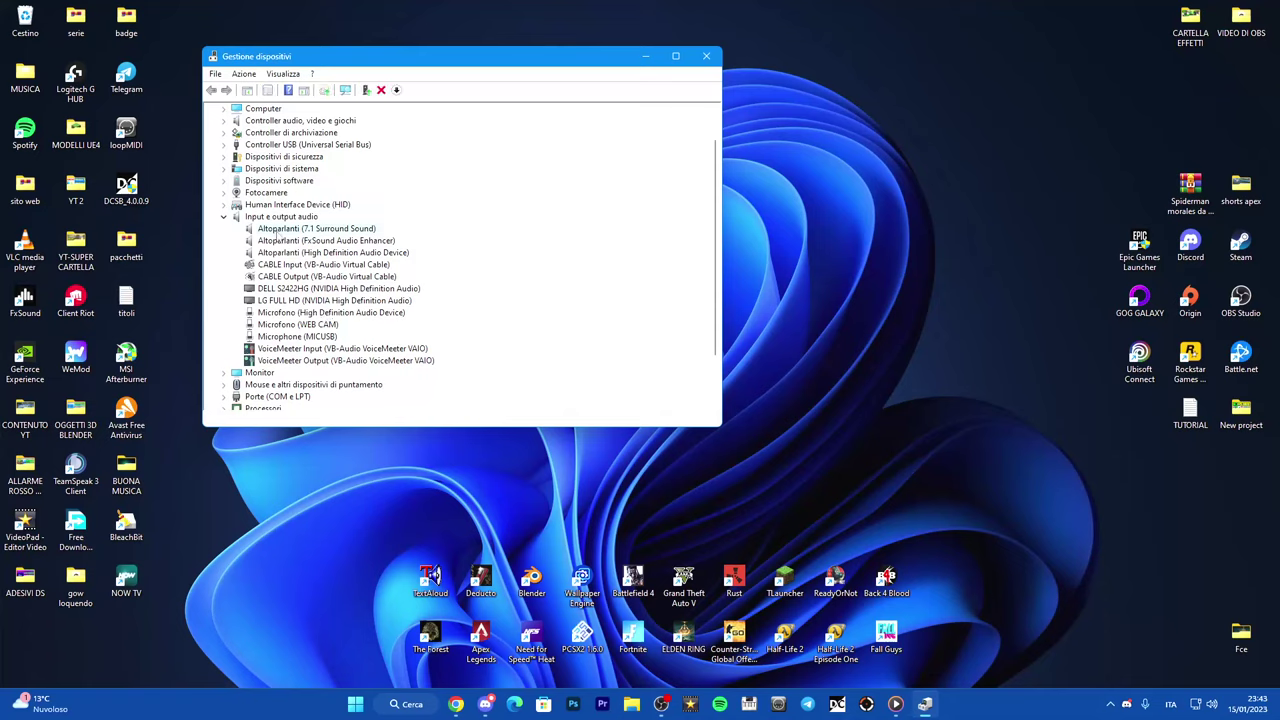
{"action": "right_click", "coordinate": [281, 254]}
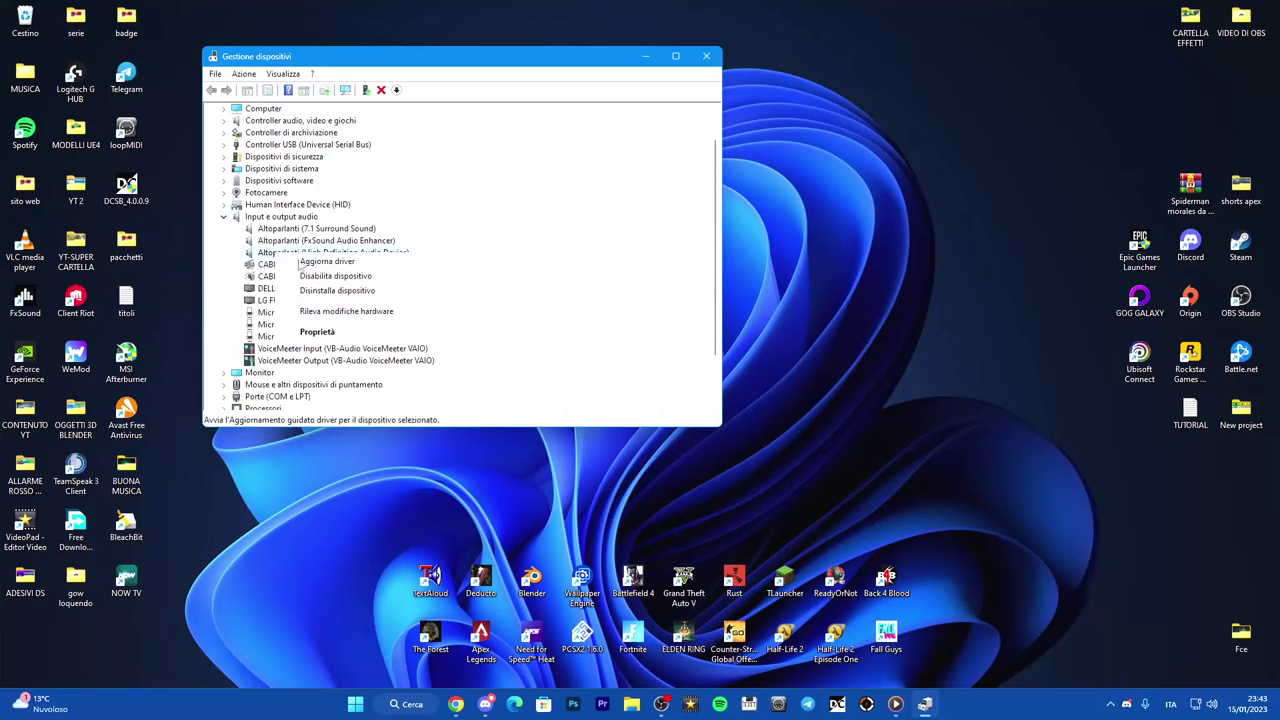
{"action": "left_click", "coordinate": [316, 262]}
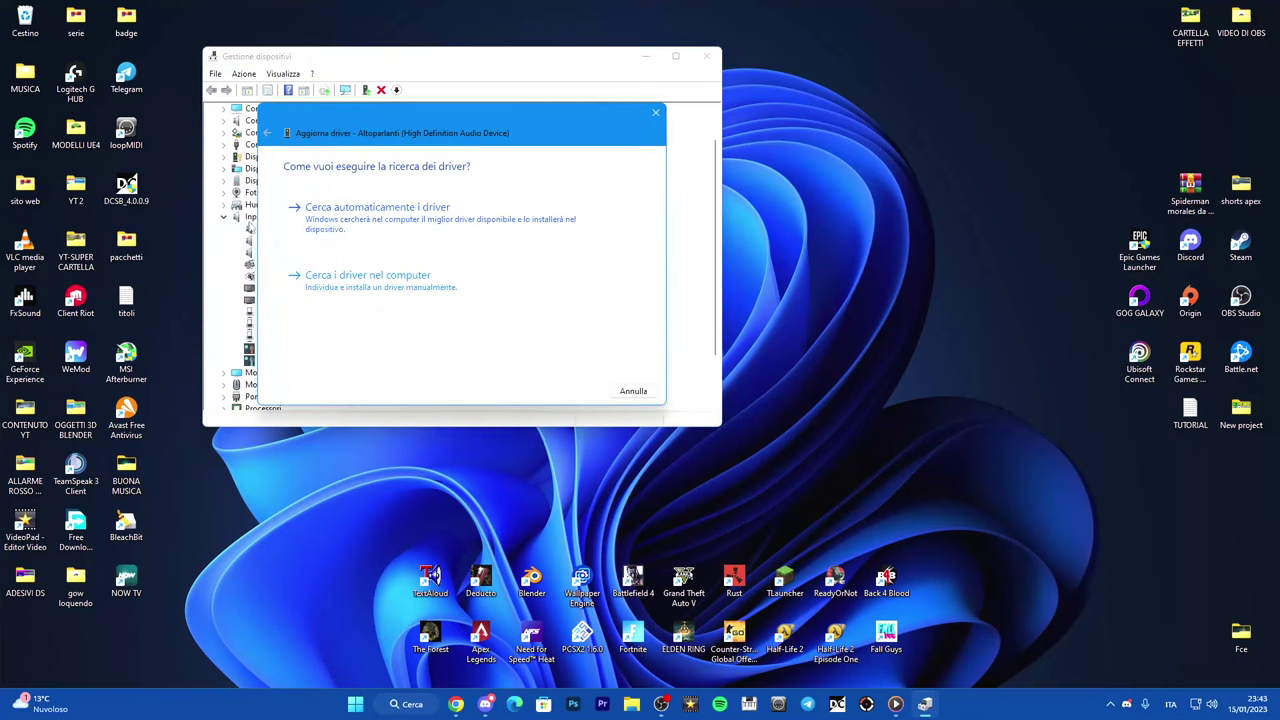
{"action": "left_click", "coordinate": [380, 220]}
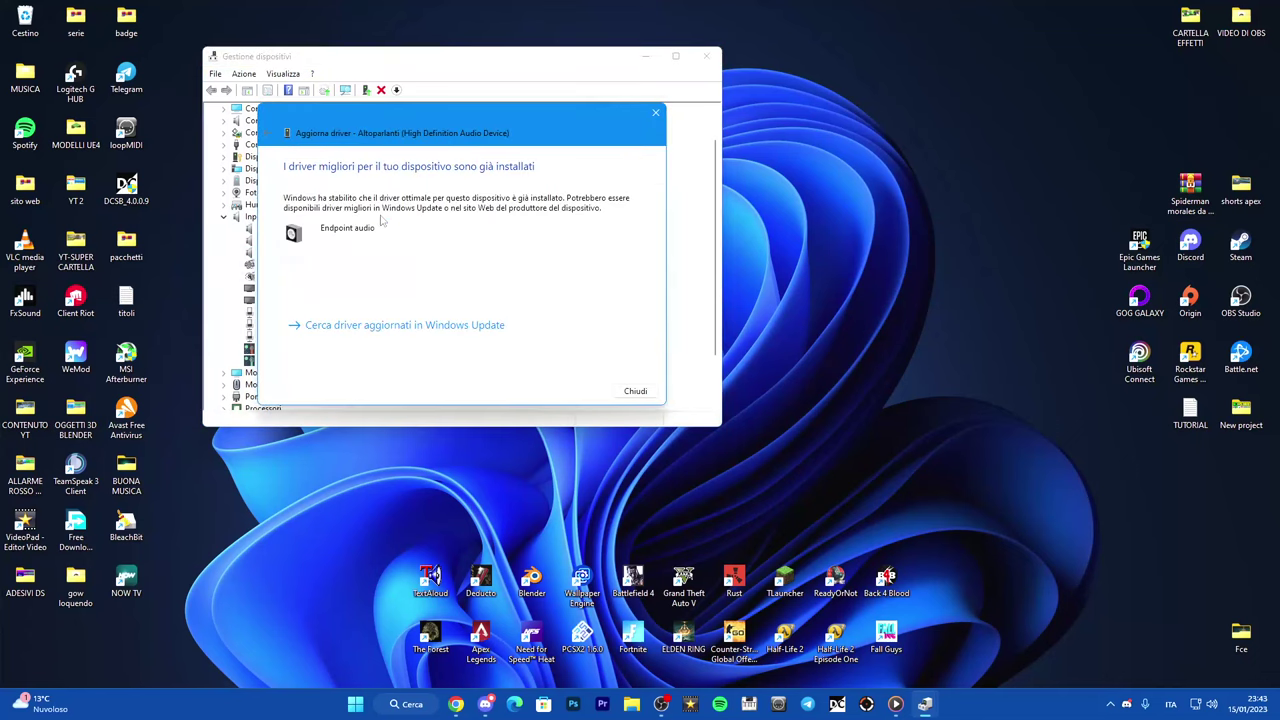
Look for updated drivers in Windows Update by checking for available updates, and close the Settings window
{"action": "left_click", "coordinate": [394, 333]}
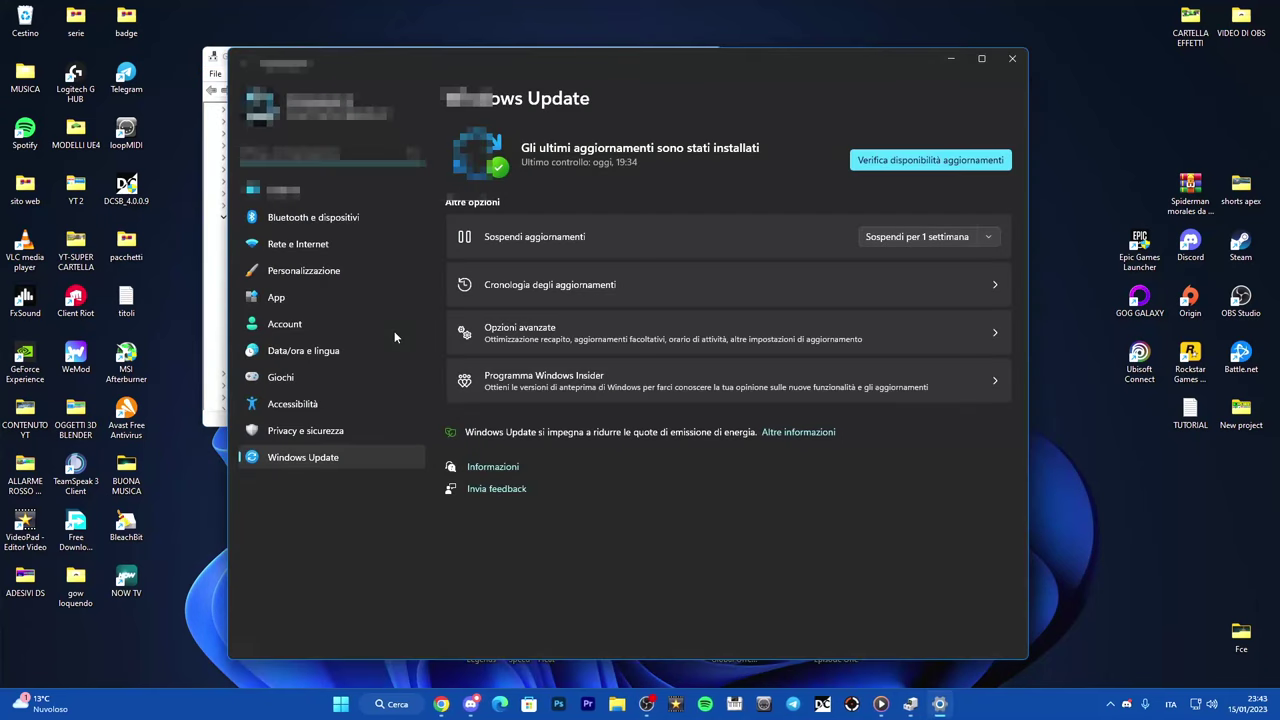
{"action": "left_click", "coordinate": [953, 152]}
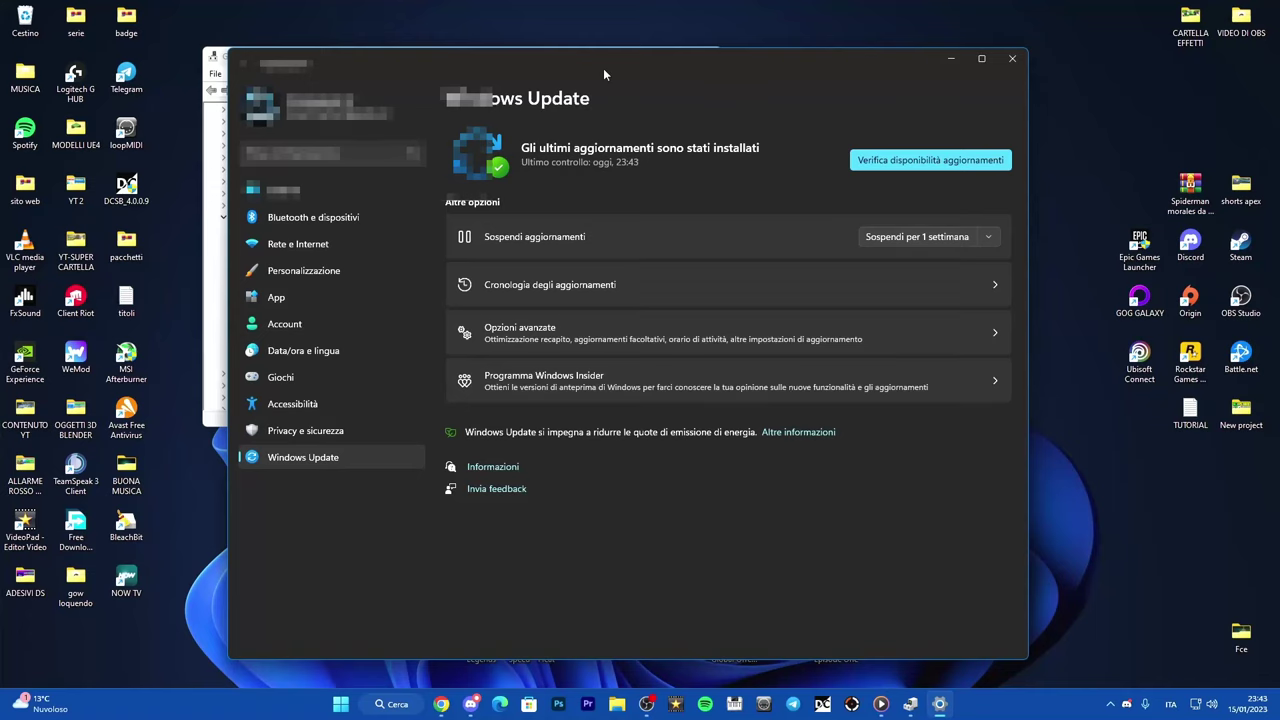
{"action": "mouse_move", "coordinate": [603, 74]}
{"action": "left_mouse_down"}
{"action": "mouse_move", "coordinate": [712, 83]}
{"action": "mouse_move", "coordinate": [635, 66]}
{"action": "mouse_move", "coordinate": [611, 82]}
{"action": "left_mouse_up"}
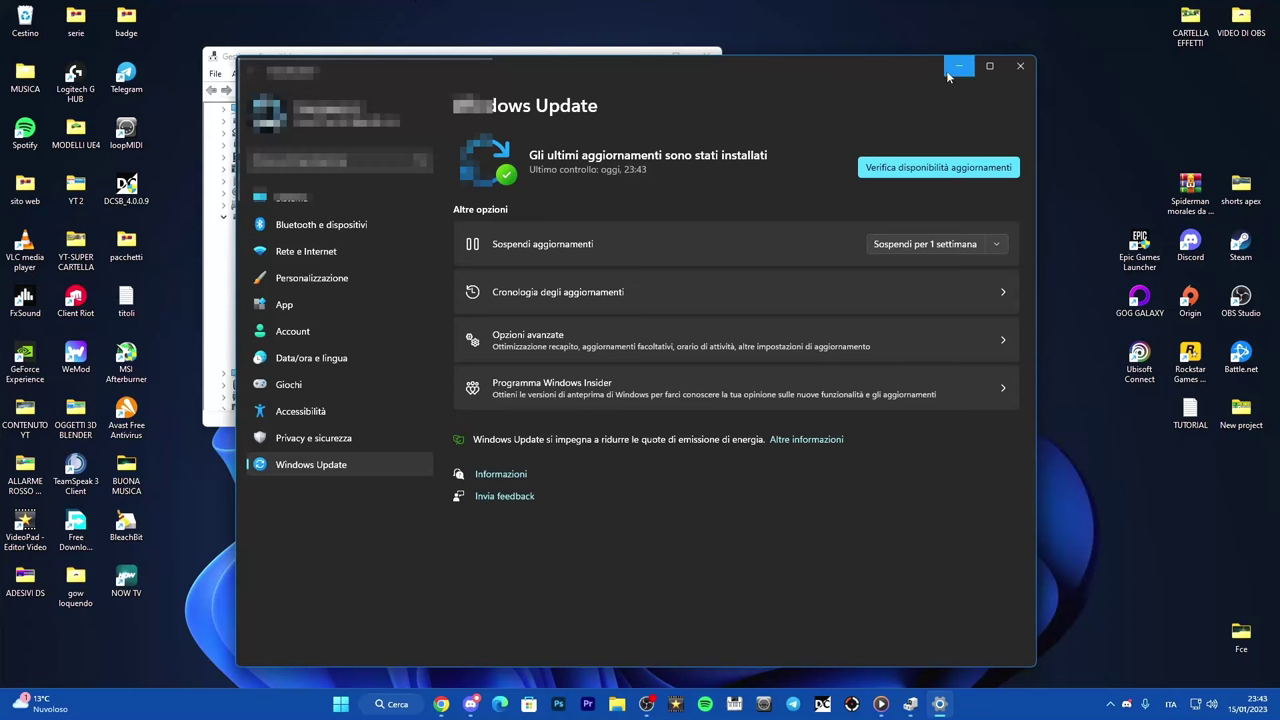
{"action": "left_click", "coordinate": [1020, 67]}
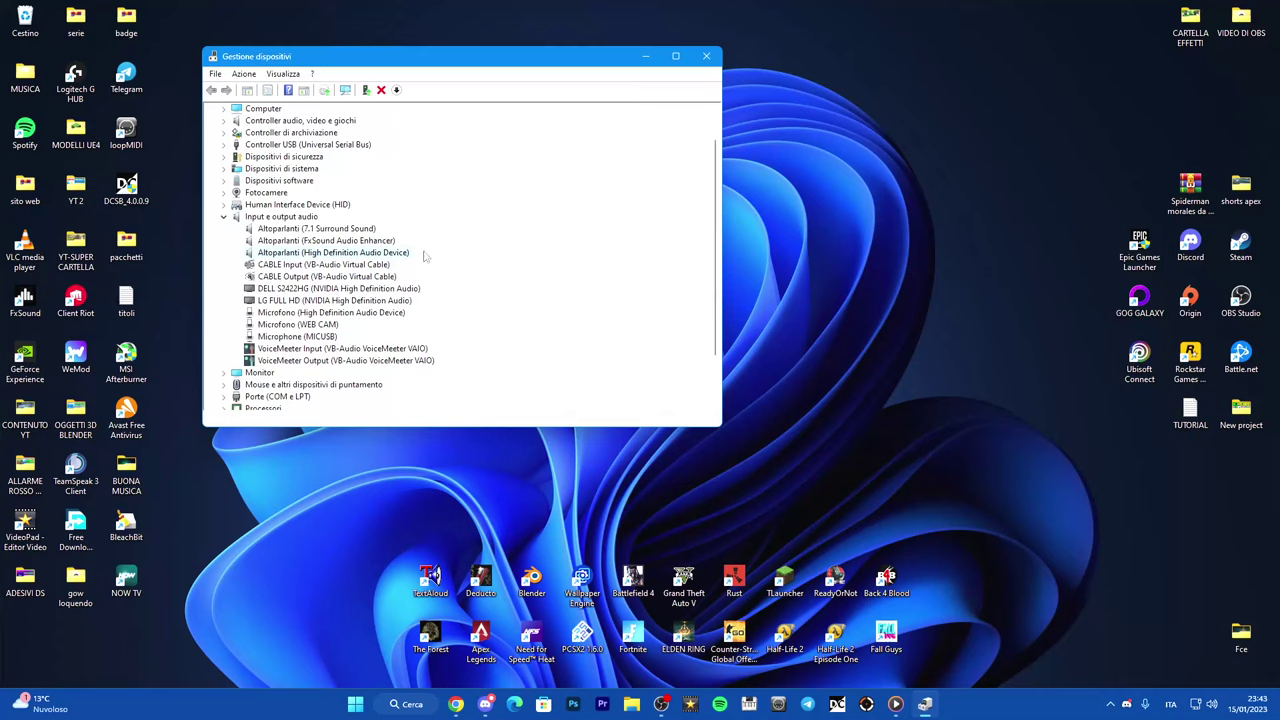
Review the available actions for Altoparlanti (High Definition Audio Device), including uninstalling it, and close Gestione dispositivi
{"action": "right_click", "coordinate": [312, 254]}
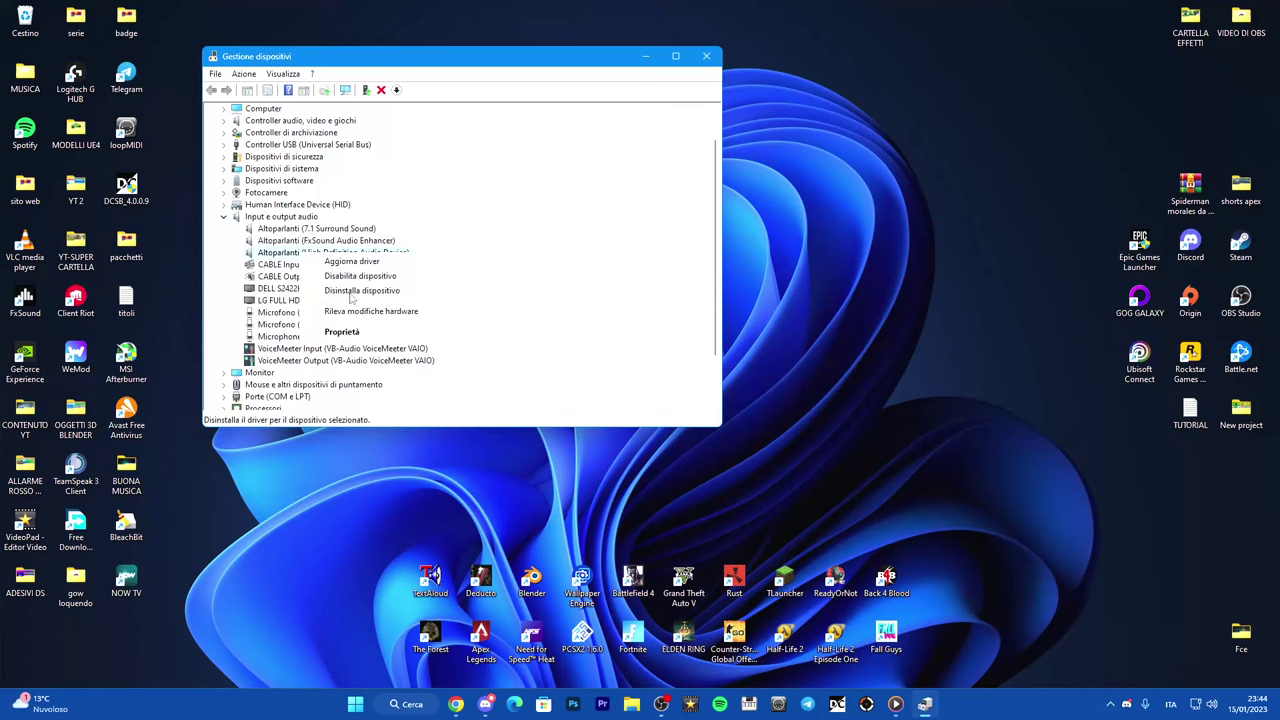
{"action": "left_click", "coordinate": [548, 303]}
{"action": "left_click", "coordinate": [706, 56]}
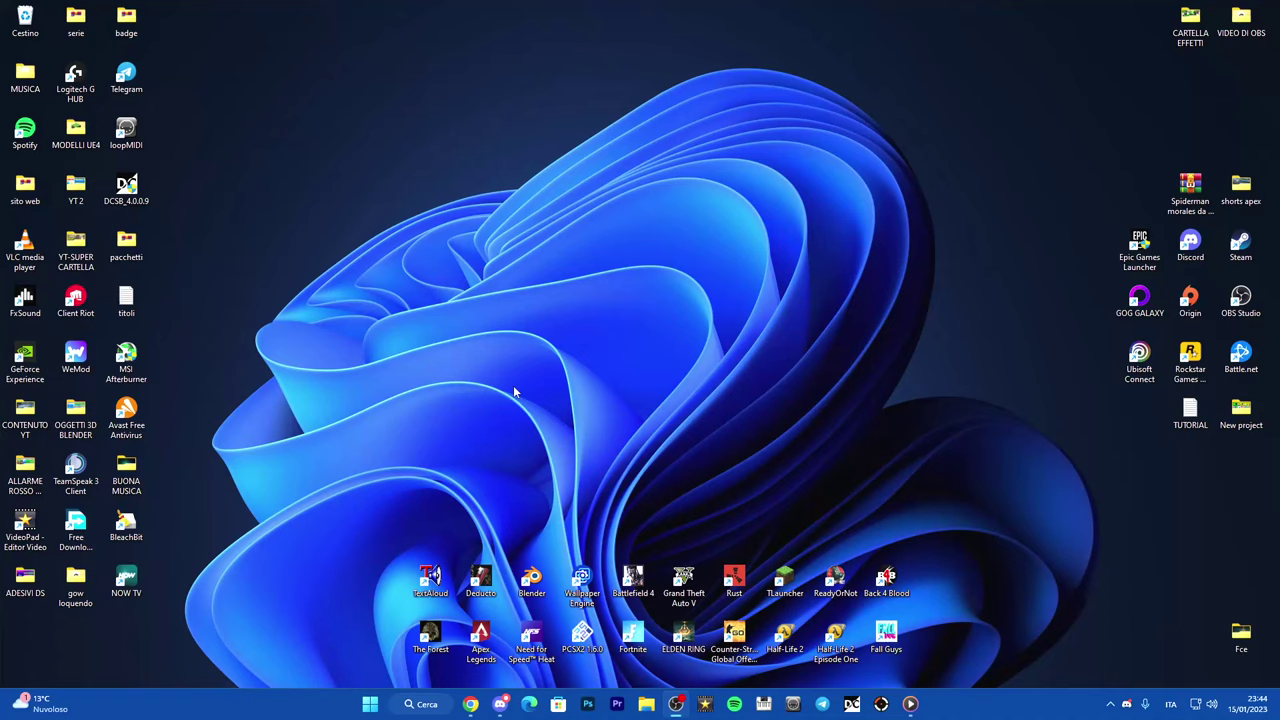
Switch to Chrome and examine the Intel Realtek audio driver page and Driversol's list of AMD High Definition Audio Device drivers
{"action": "left_click", "coordinate": [470, 704]}
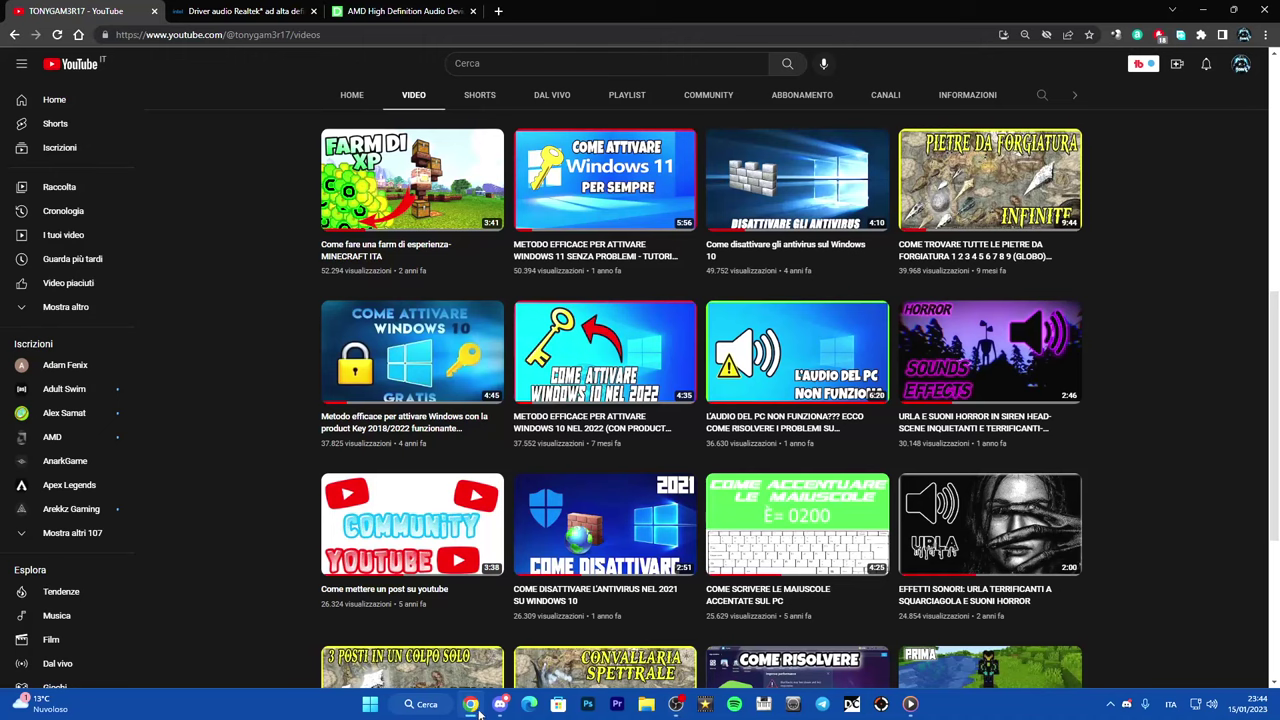
{"action": "left_click", "coordinate": [245, 11]}
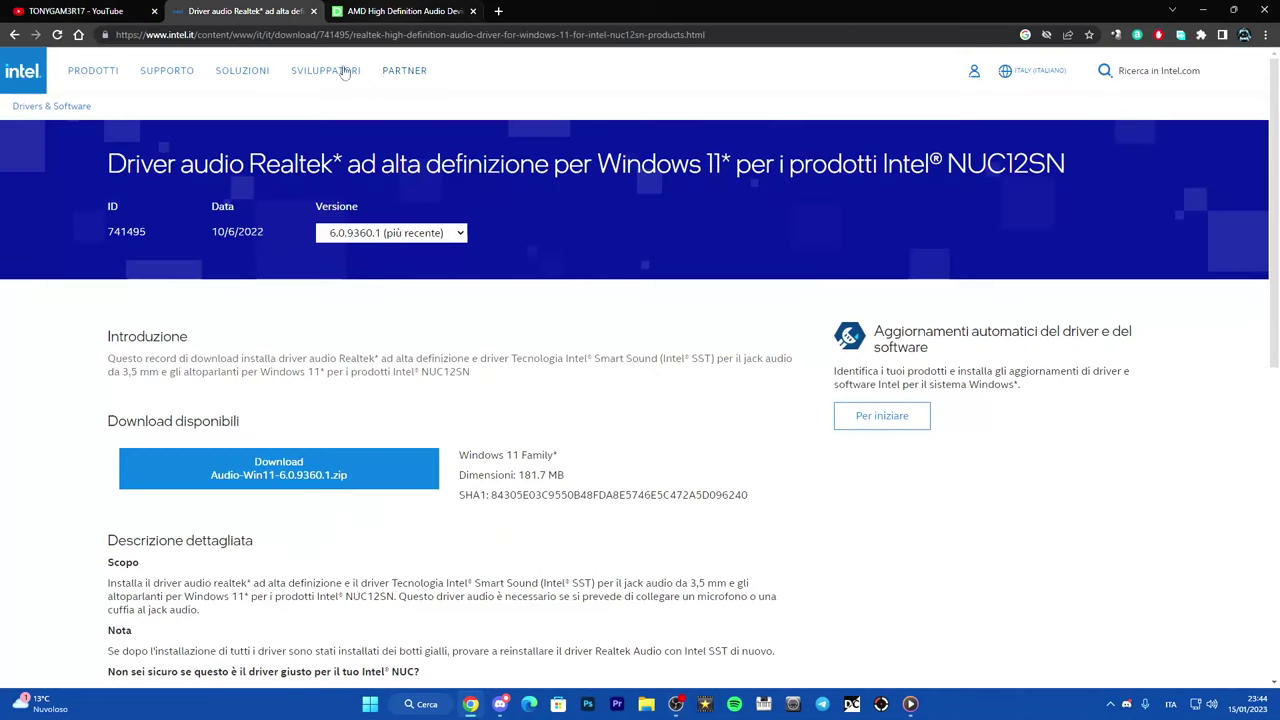
{"action": "left_click", "coordinate": [408, 12]}
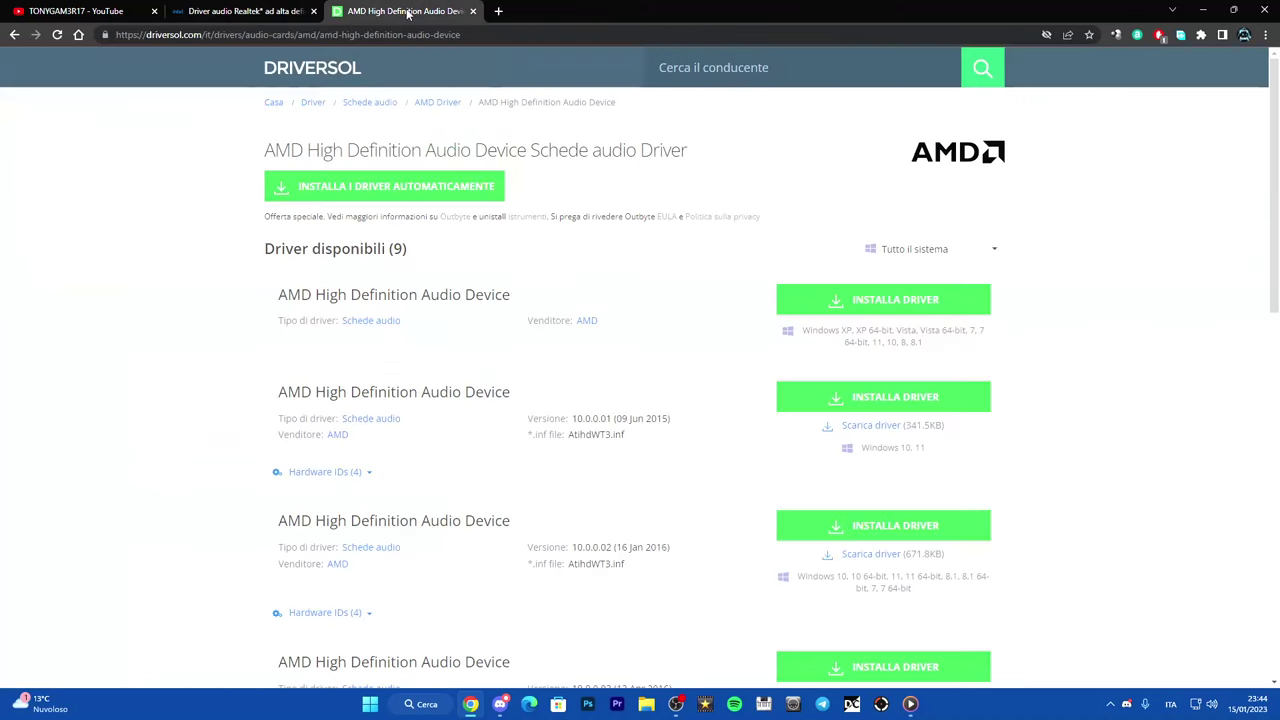
{"action": "left_click", "coordinate": [224, 7]}
{"action": "left_click", "coordinate": [412, 9]}
{"action": "scroll", "coordinate": [1158, 345], "scroll_direction": "down", "scroll_amount": 2}
{"action": "scroll", "coordinate": [1158, 345], "scroll_direction": "down", "scroll_amount": 6}
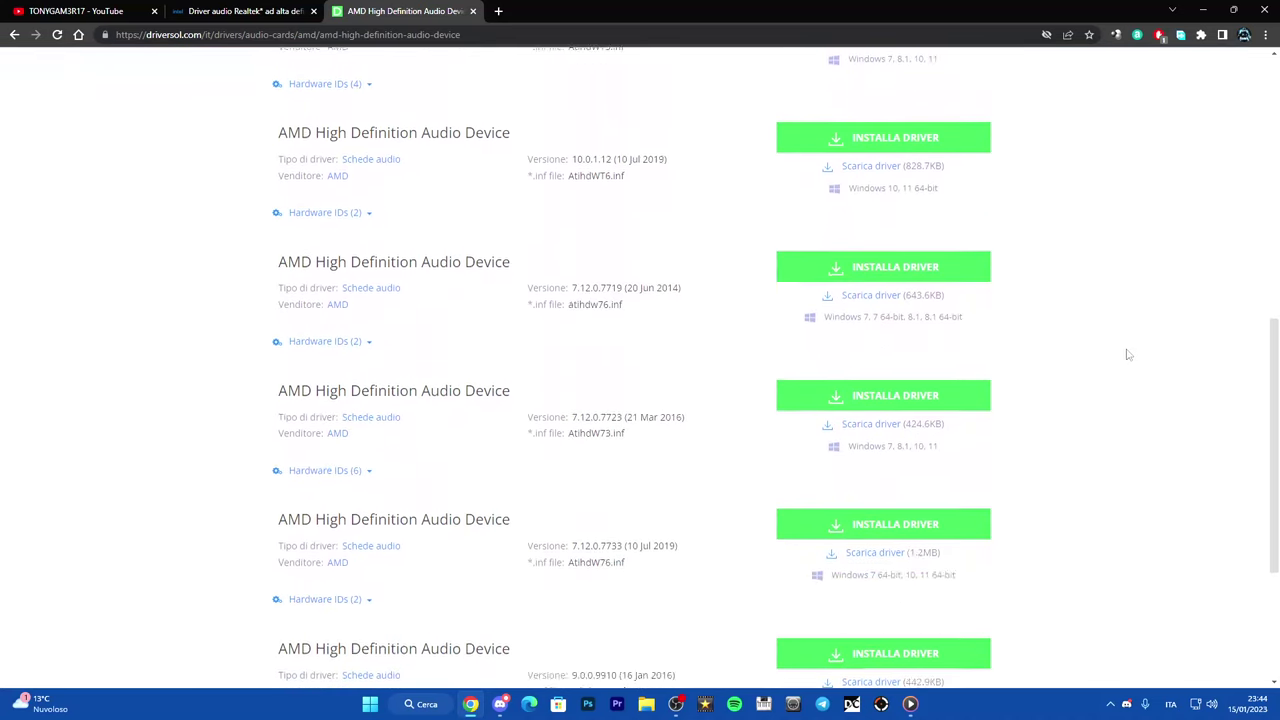
{"action": "key", "text": "Home"}
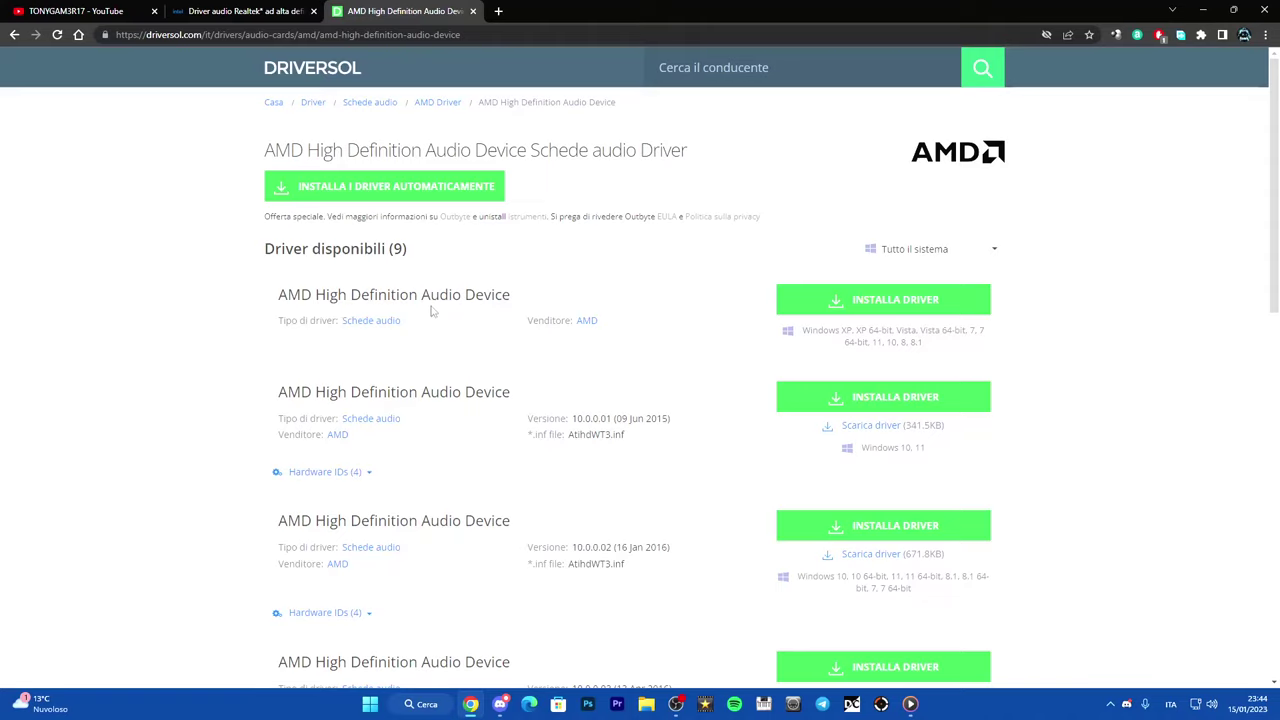
Open the FxSound window from the hidden background apps and reposition it over the browser to view its output device and equalizer
{"action": "left_click", "coordinate": [1110, 704]}
{"action": "left_click", "coordinate": [1070, 613]}
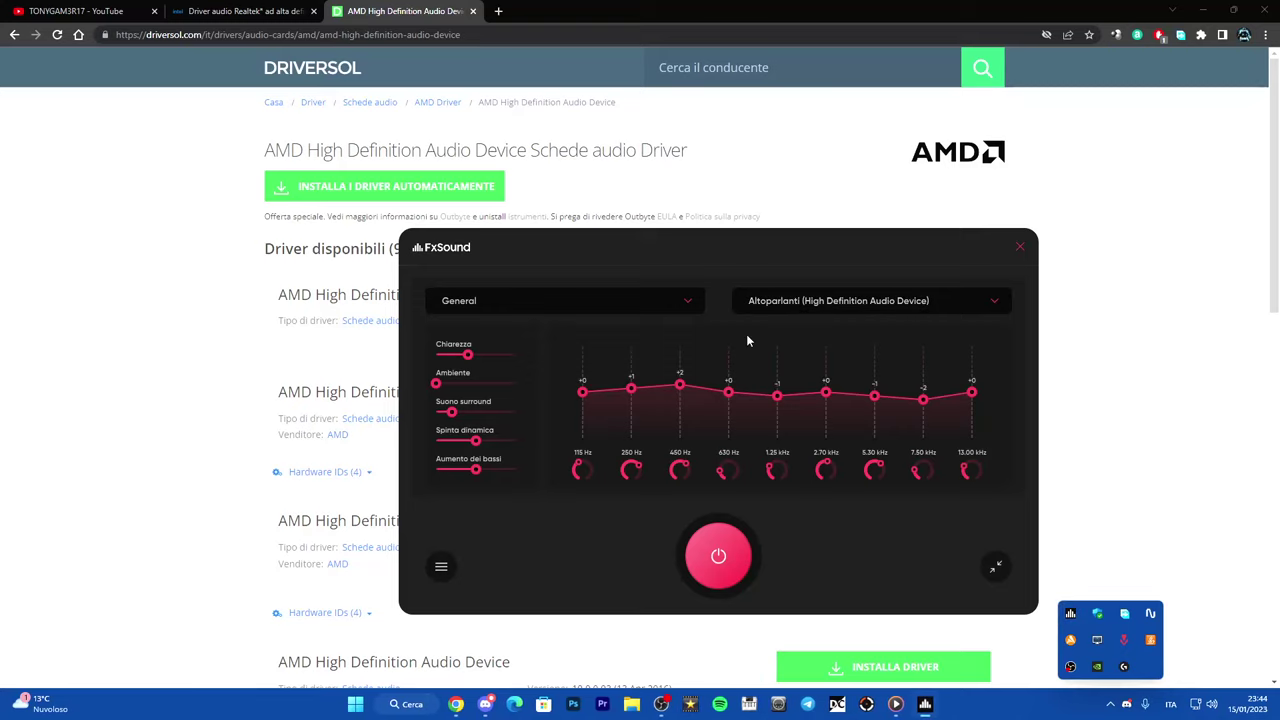
{"action": "left_click_drag", "start_coordinate": [838, 245], "coordinate": [908, 258]}
Return to Intel's Realtek audio driver page for Windows 11 and examine the available download, description and supported products
{"action": "left_click", "coordinate": [242, 10]}
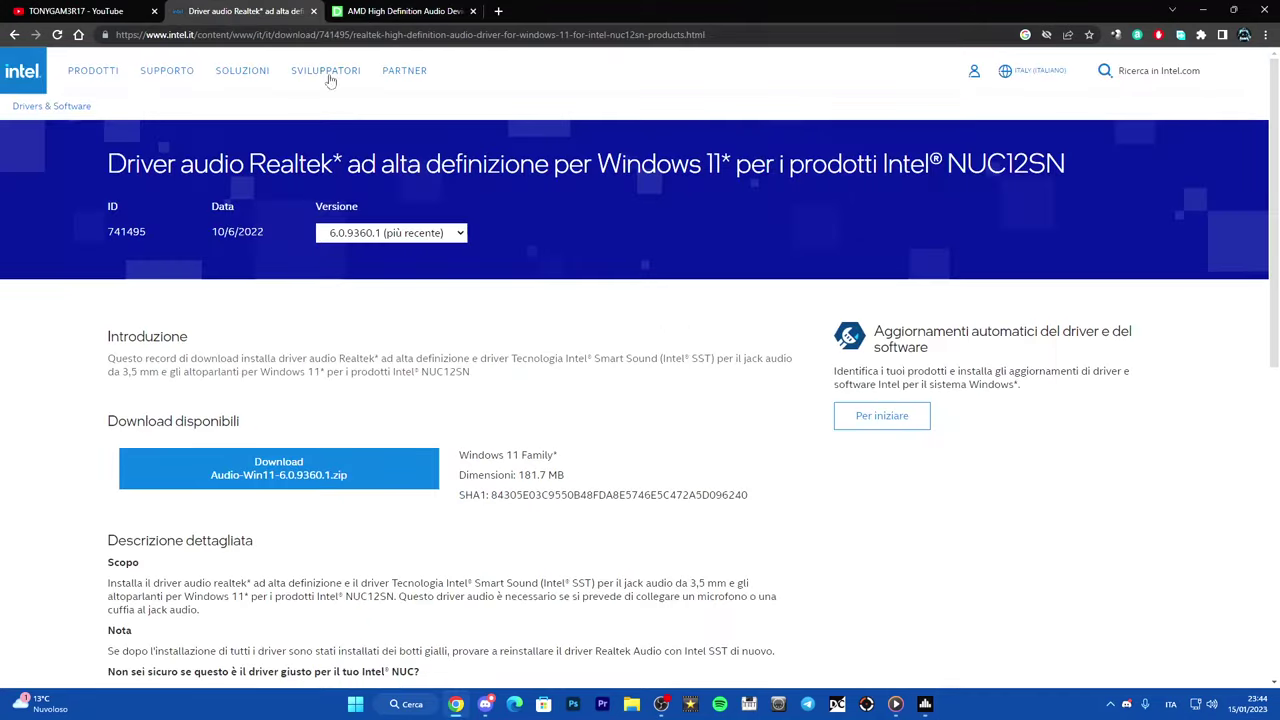
{"action": "scroll", "coordinate": [843, 496], "scroll_direction": "down", "scroll_amount": 1}
{"action": "scroll", "coordinate": [843, 497], "scroll_direction": "down", "scroll_amount": 1}
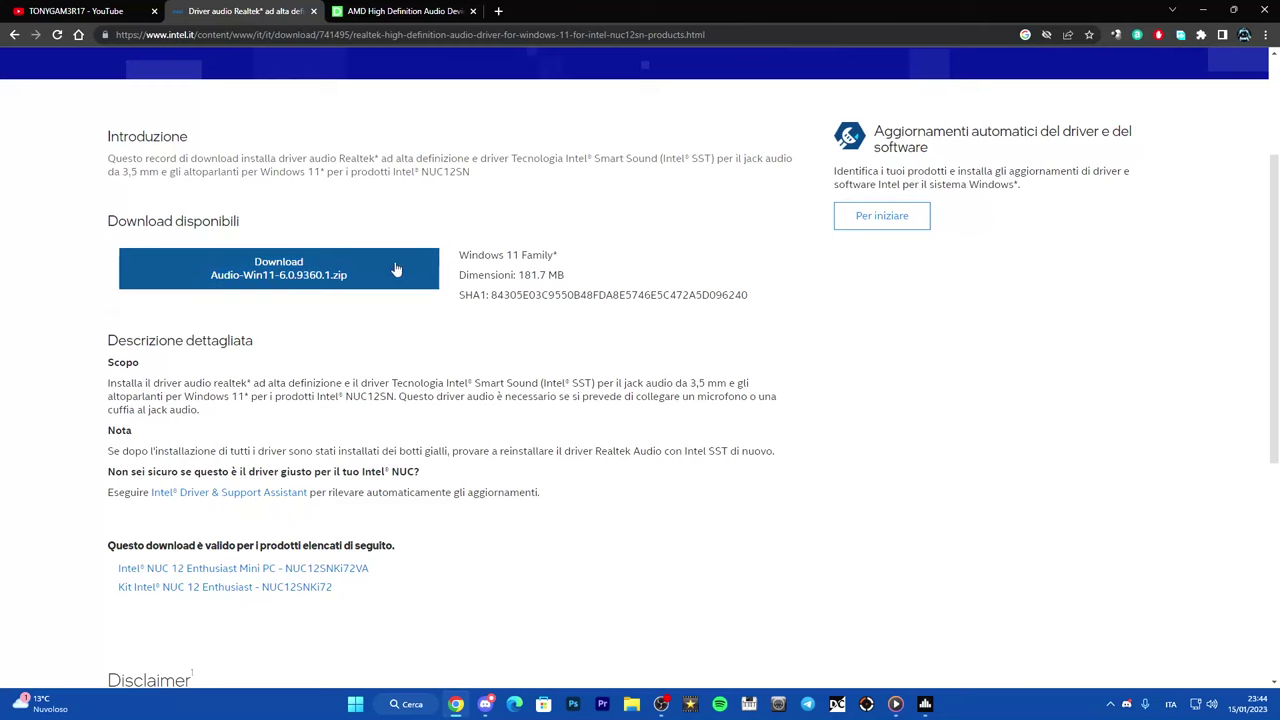
{"action": "scroll", "coordinate": [1068, 543], "scroll_direction": "down", "scroll_amount": 3}
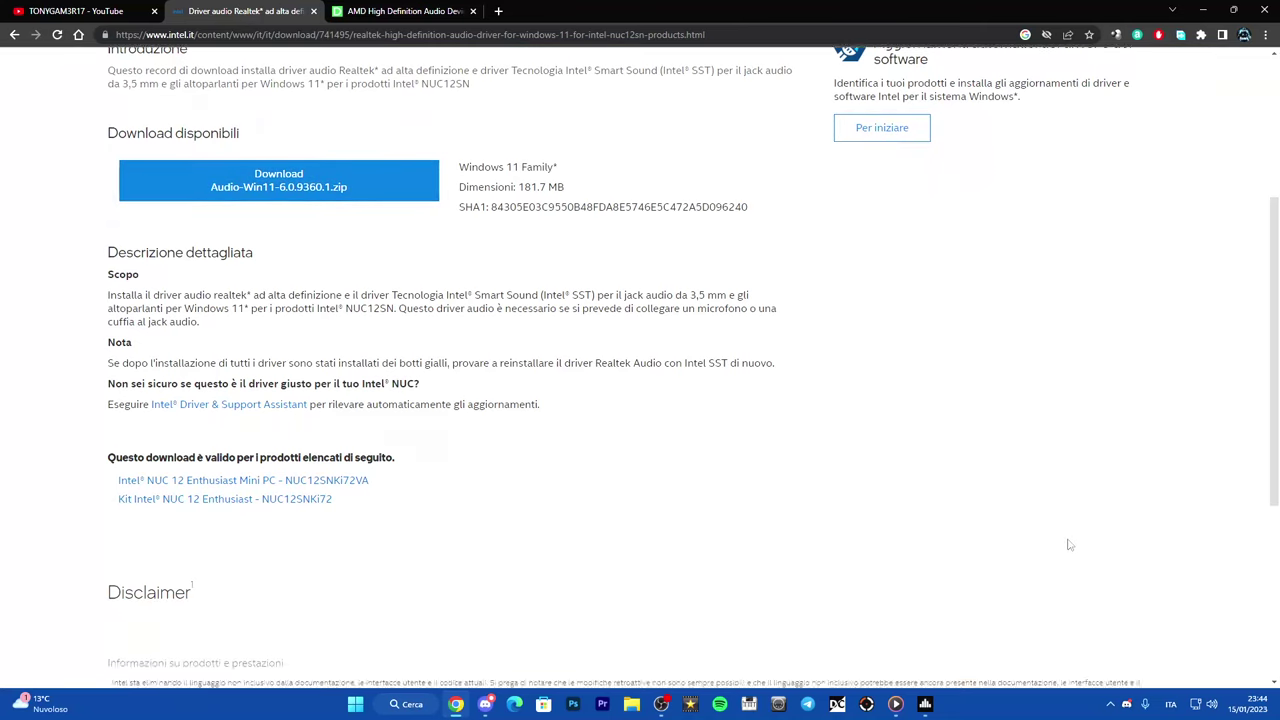
{"action": "scroll", "coordinate": [1068, 543], "scroll_direction": "up", "scroll_amount": 5}
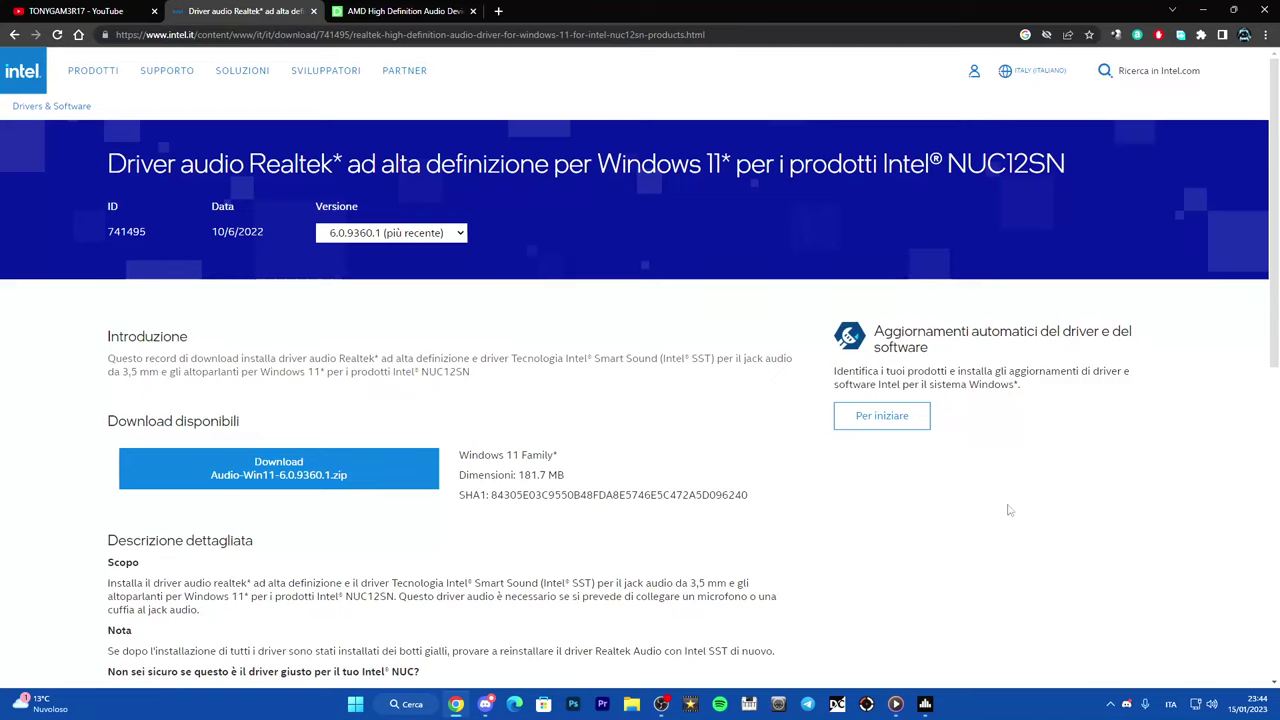